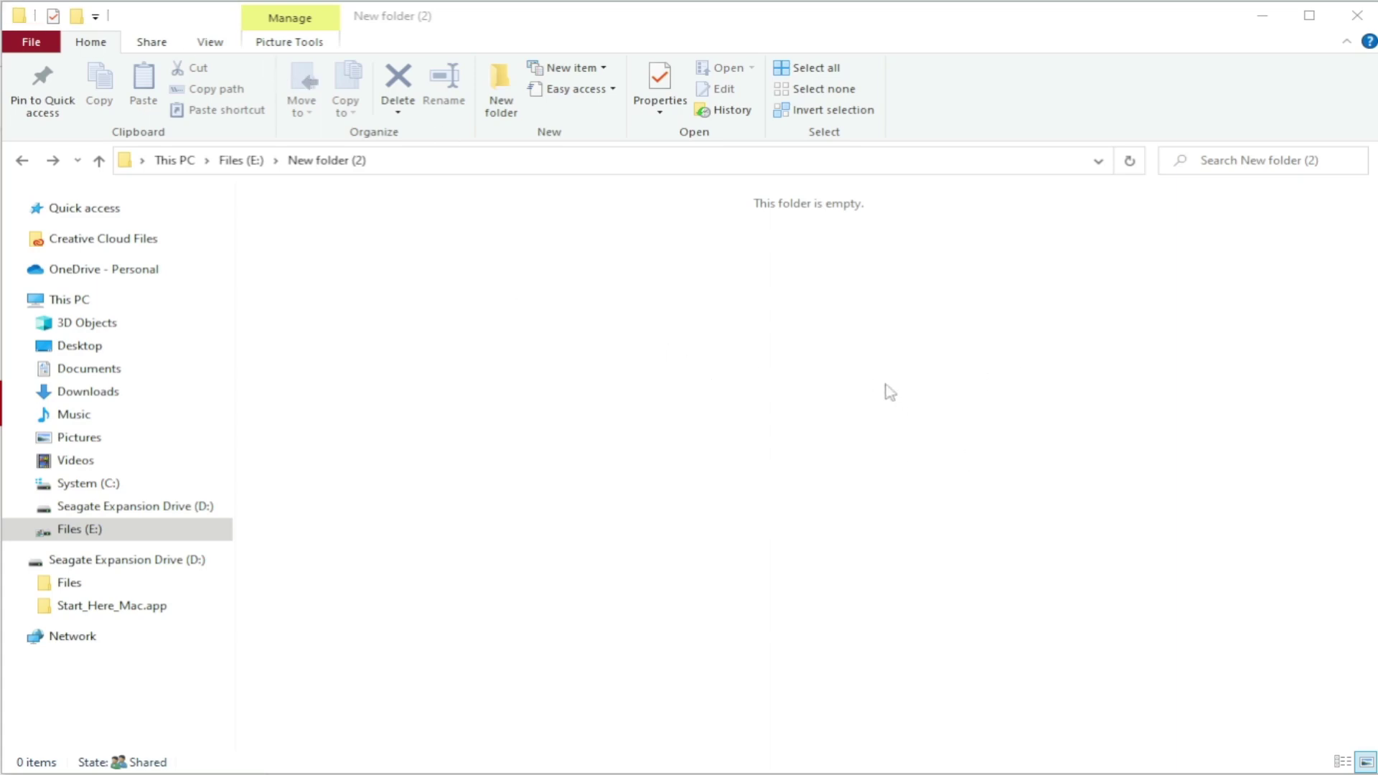
# - Turn on File name extensions in the View tab so file endings like .txt show
pyautogui.click(212, 46)
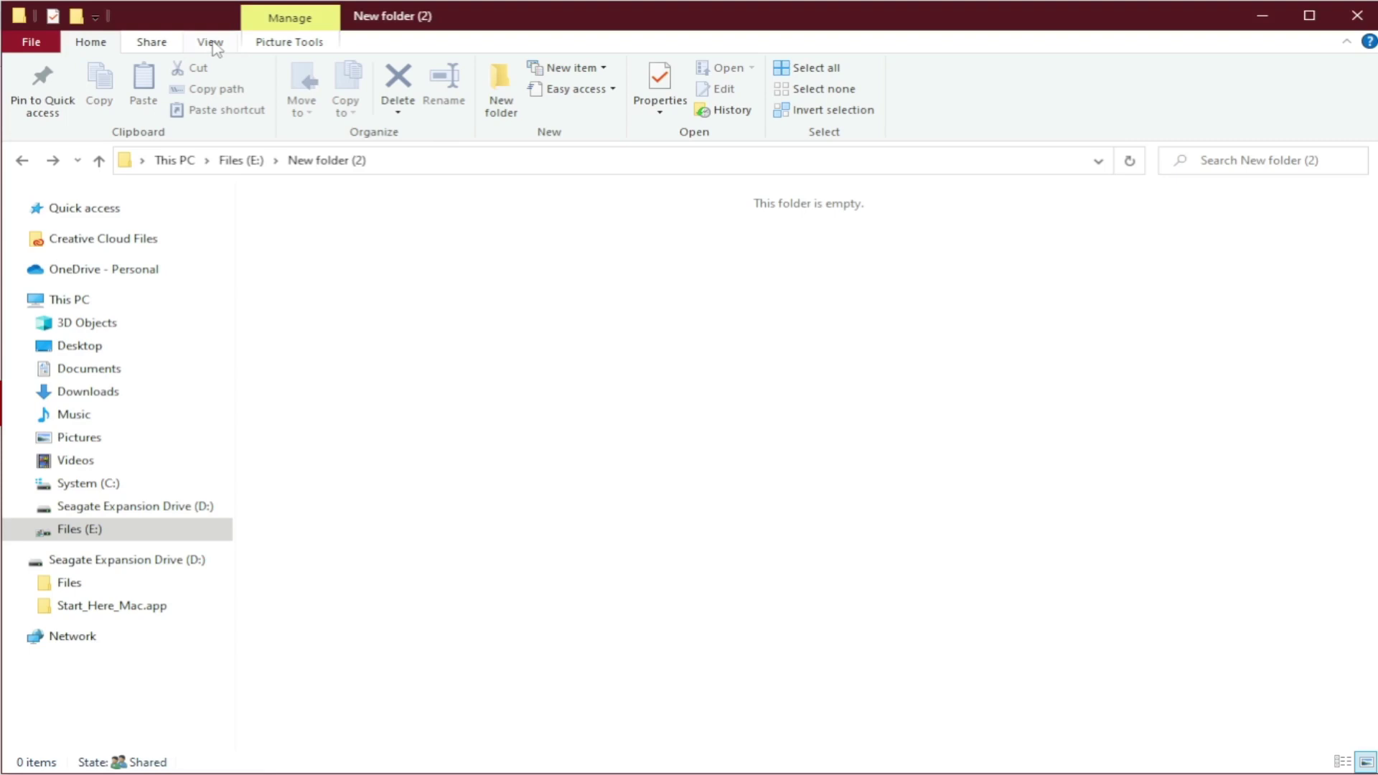
pyautogui.click(210, 43)
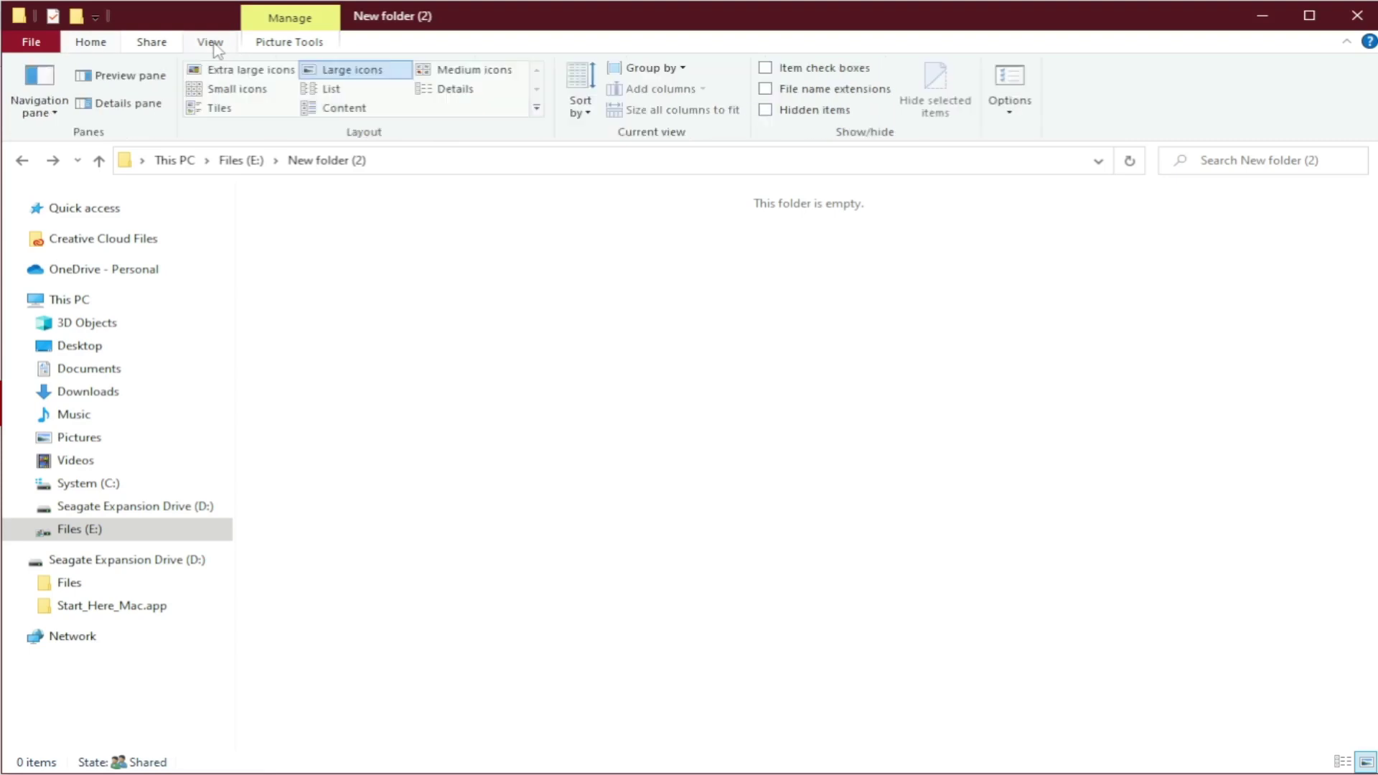
pyautogui.click(766, 89)
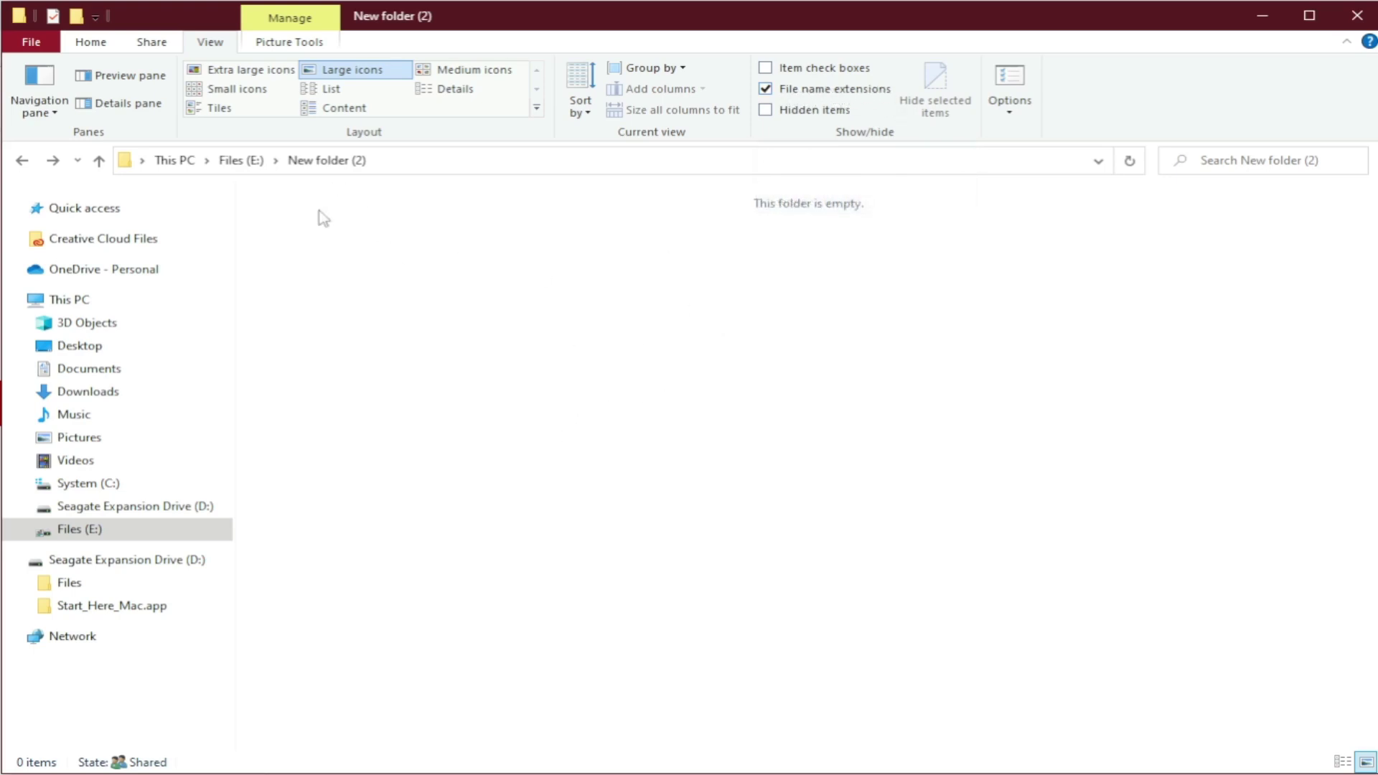
# - Create an empty text file in New folder (2), keeping the default name New Text Document.txt
pyautogui.rightClick(393, 235)
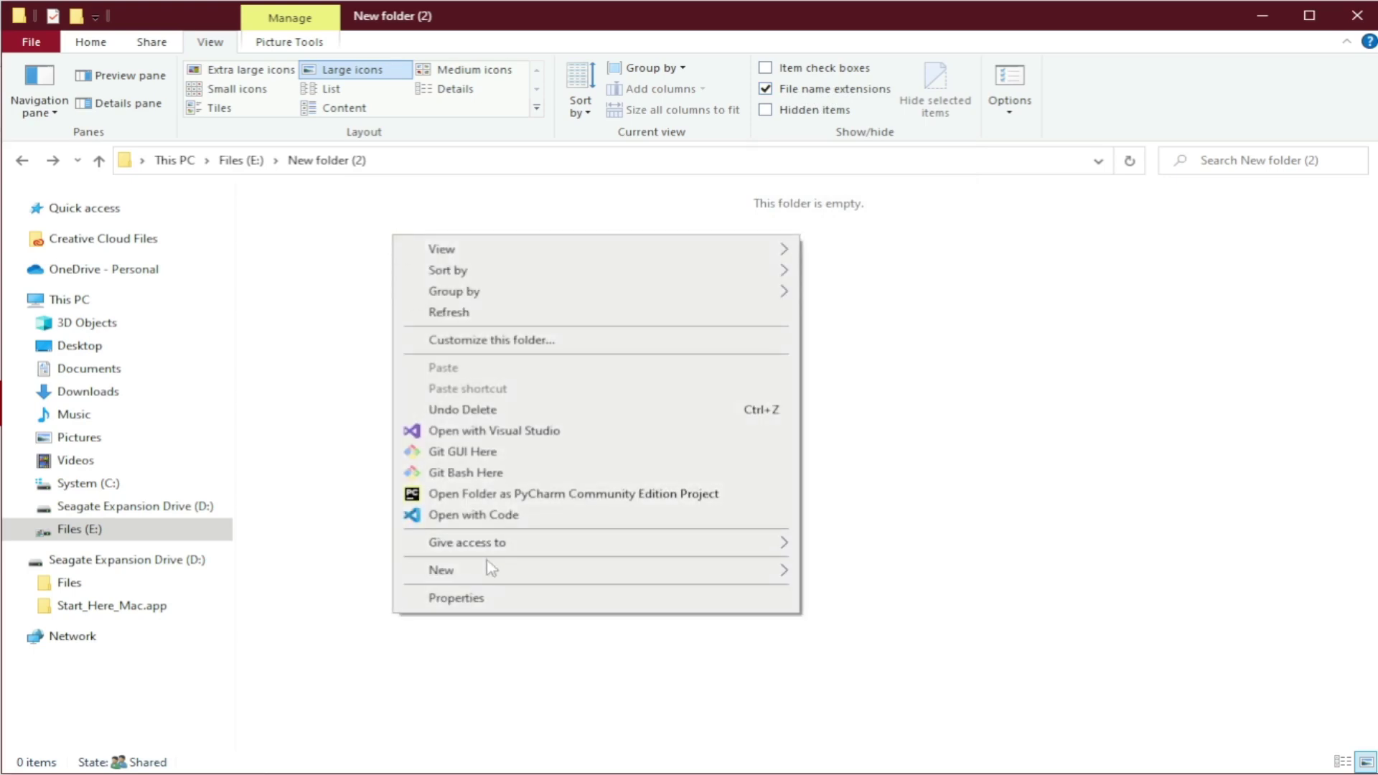
pyautogui.rightClick(319, 212)
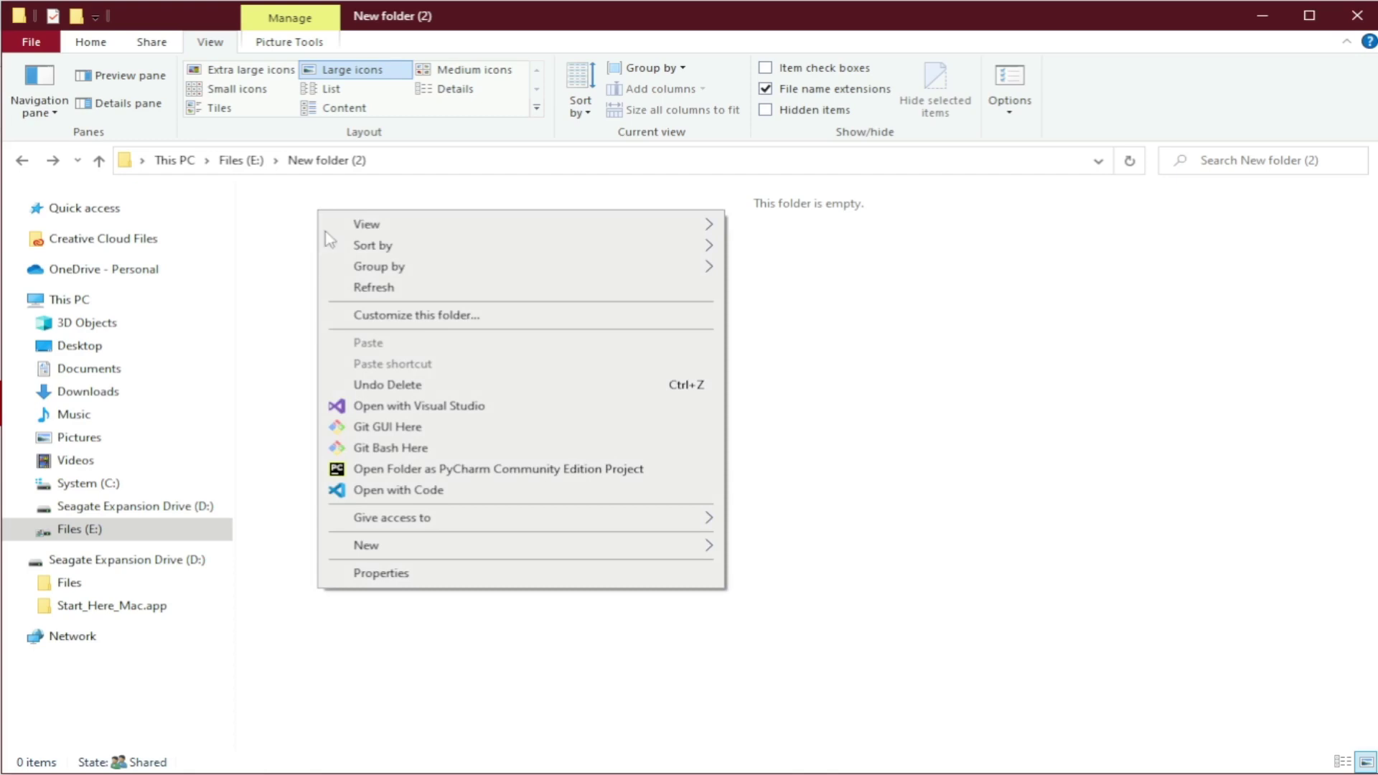
pyautogui.moveTo(701, 545)
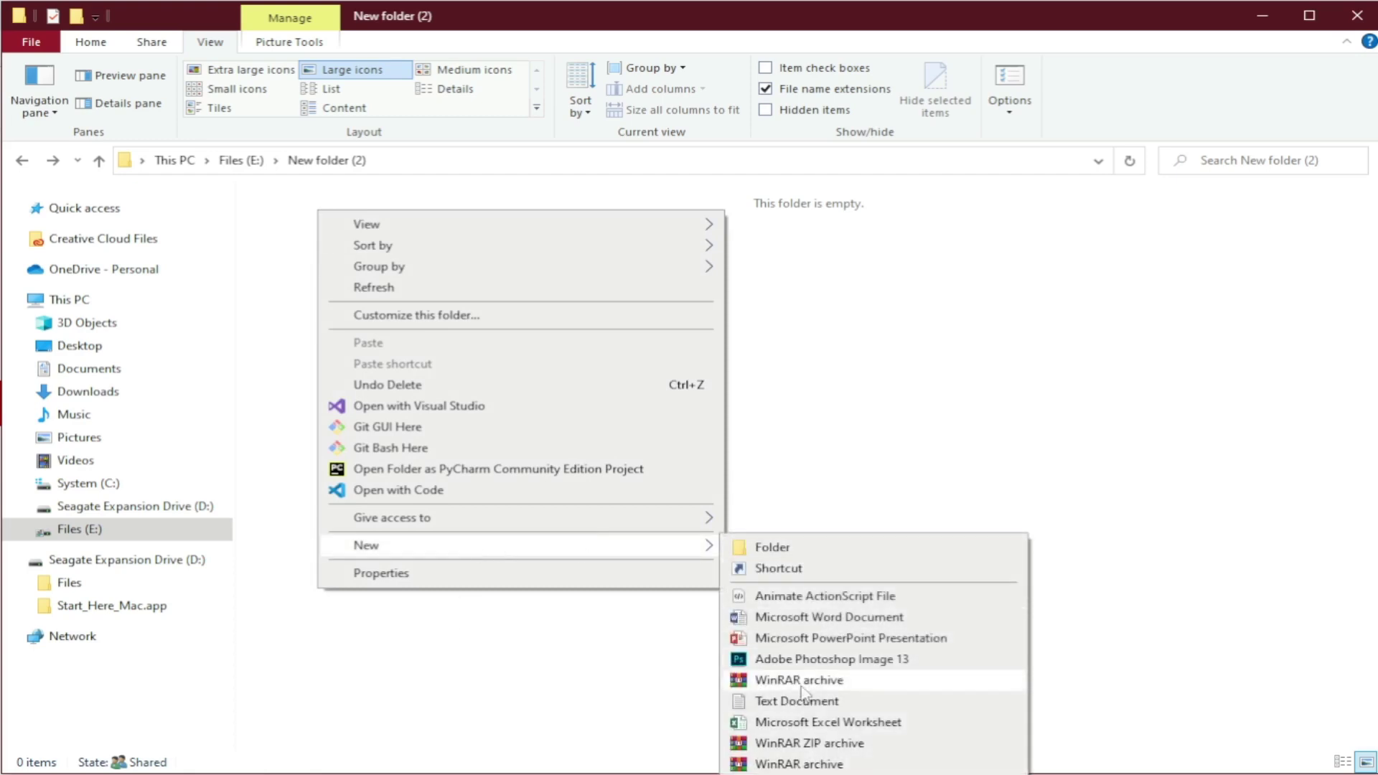
pyautogui.click(802, 707)
pyautogui.click(696, 419)
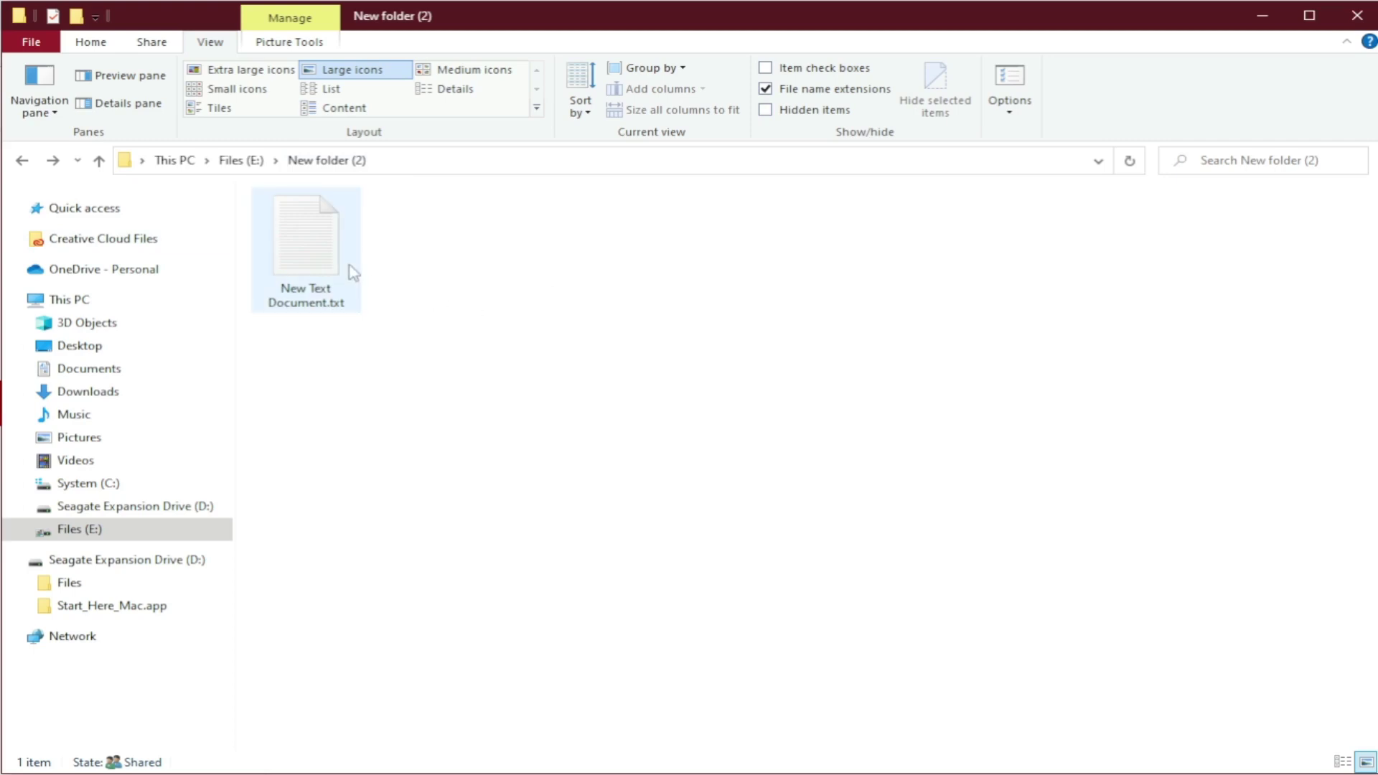
pyautogui.moveTo(353, 271)
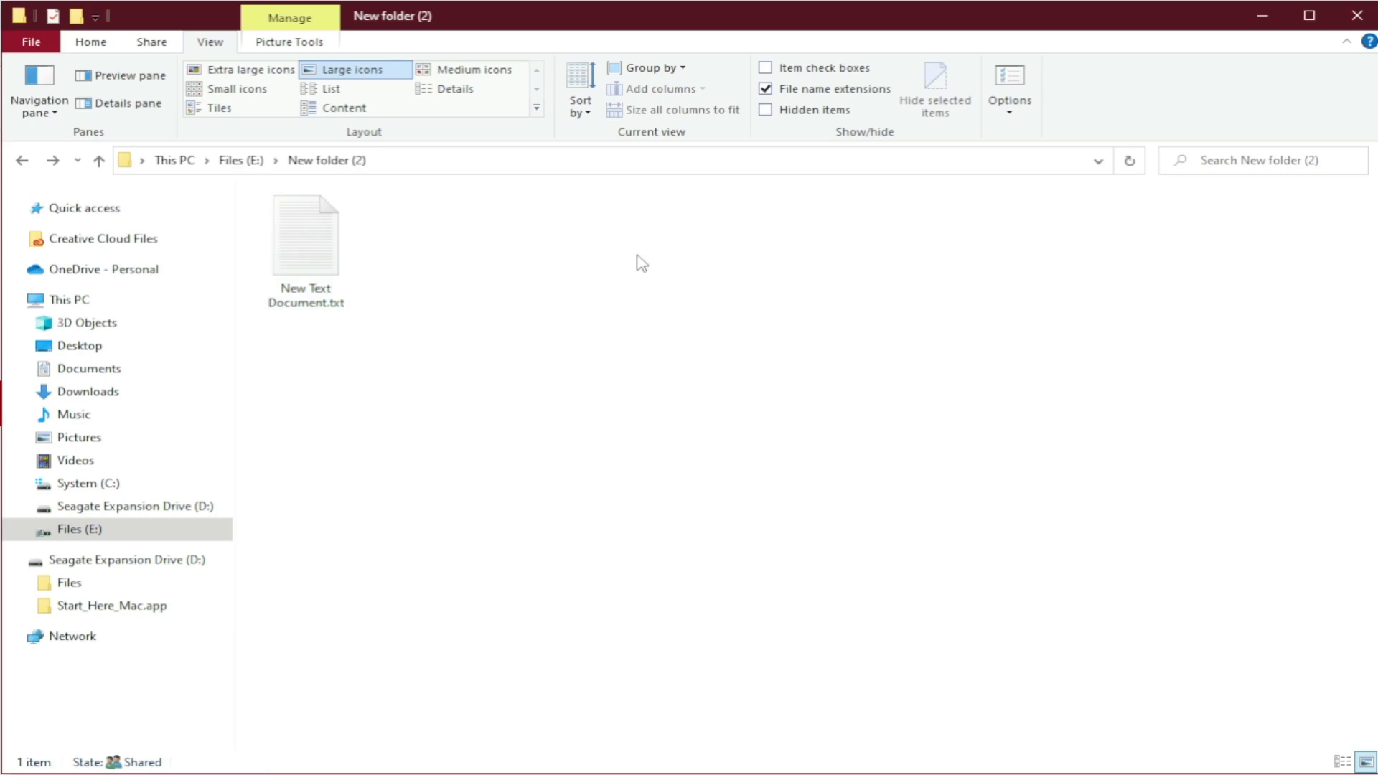
pyautogui.click(316, 301)
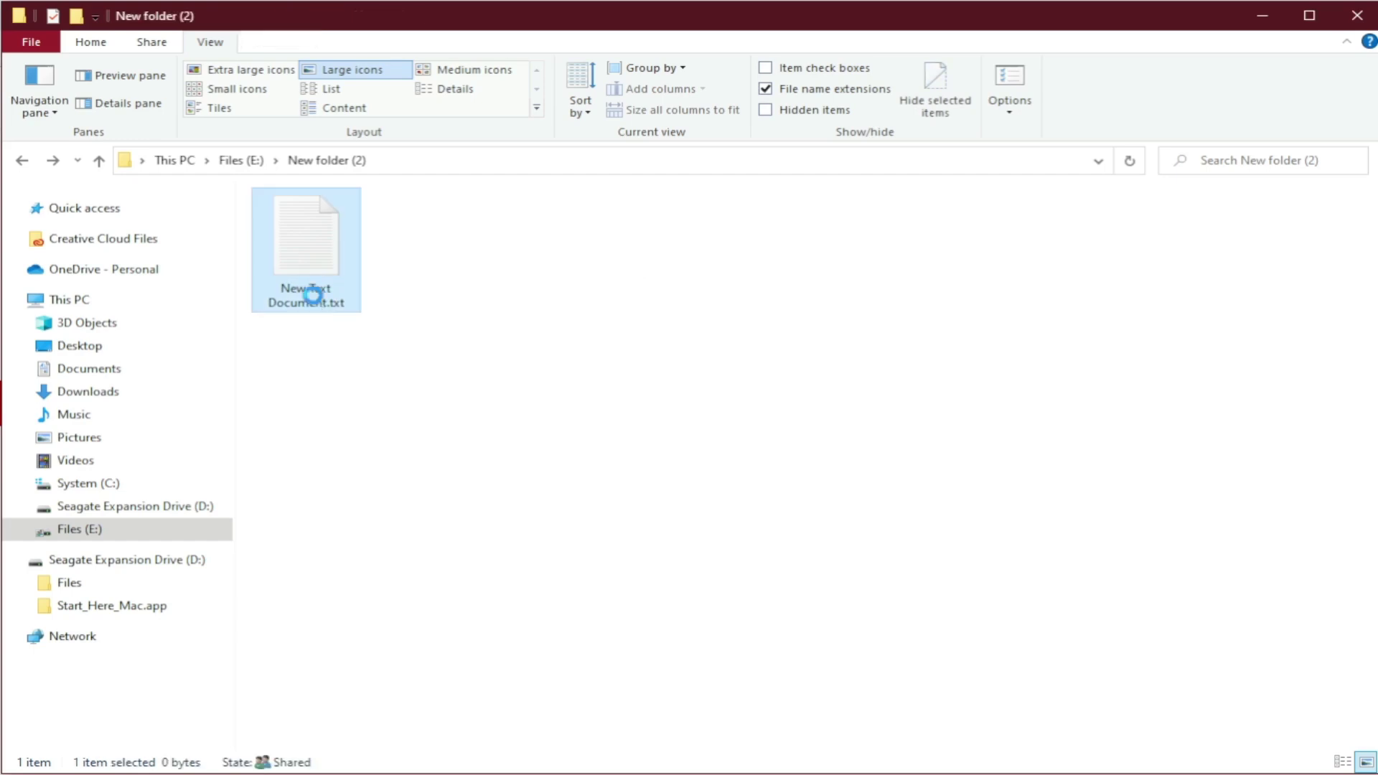
pyautogui.rightClick(316, 300)
pyautogui.press('m')
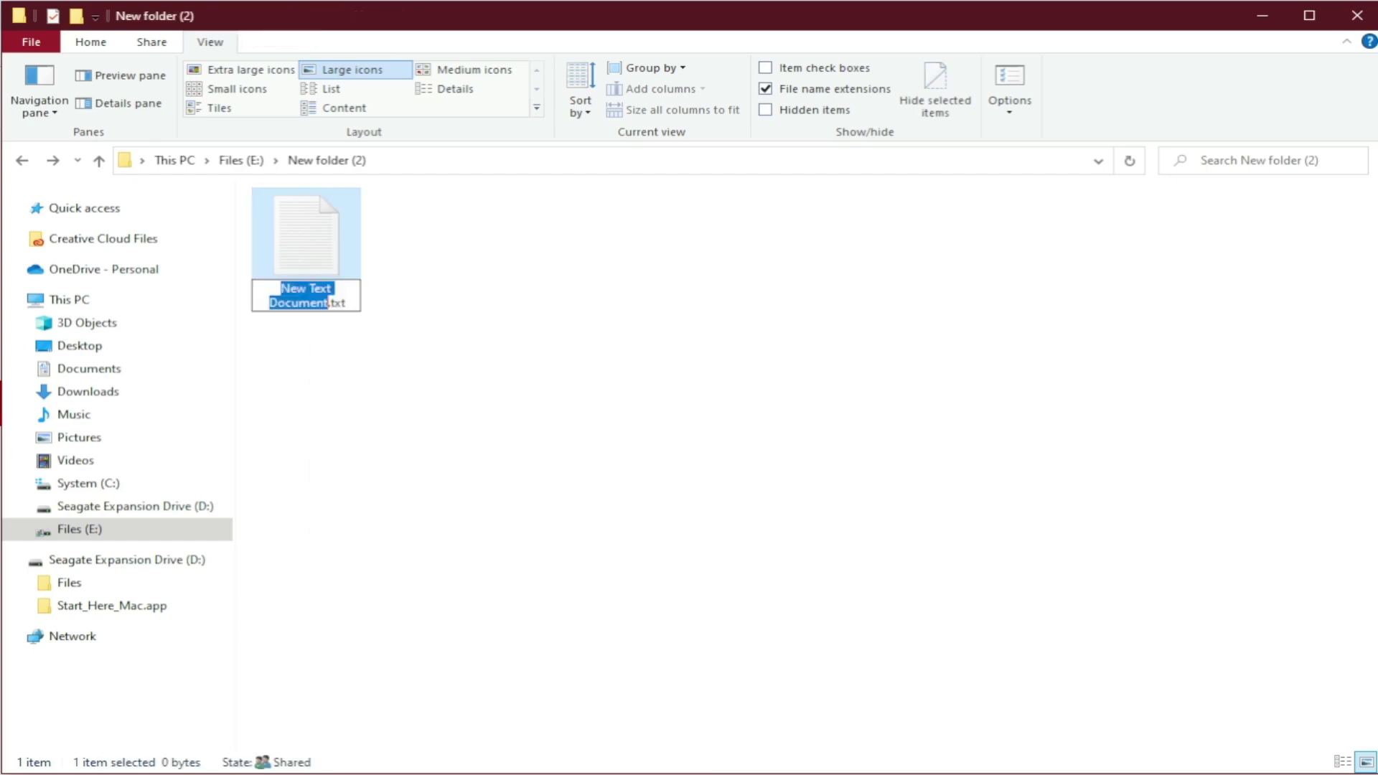
pyautogui.click(321, 289)
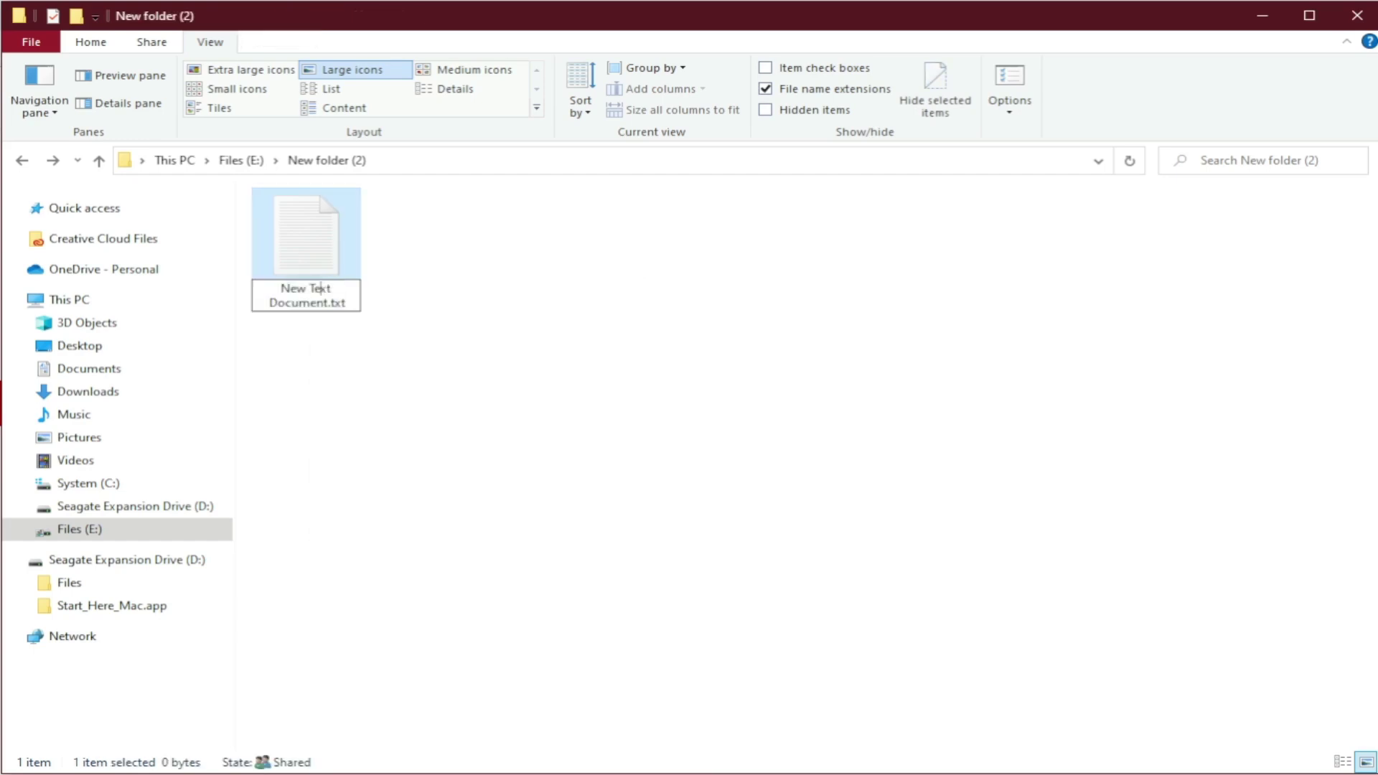
pyautogui.moveTo(281, 288); pyautogui.dragTo(328, 303)
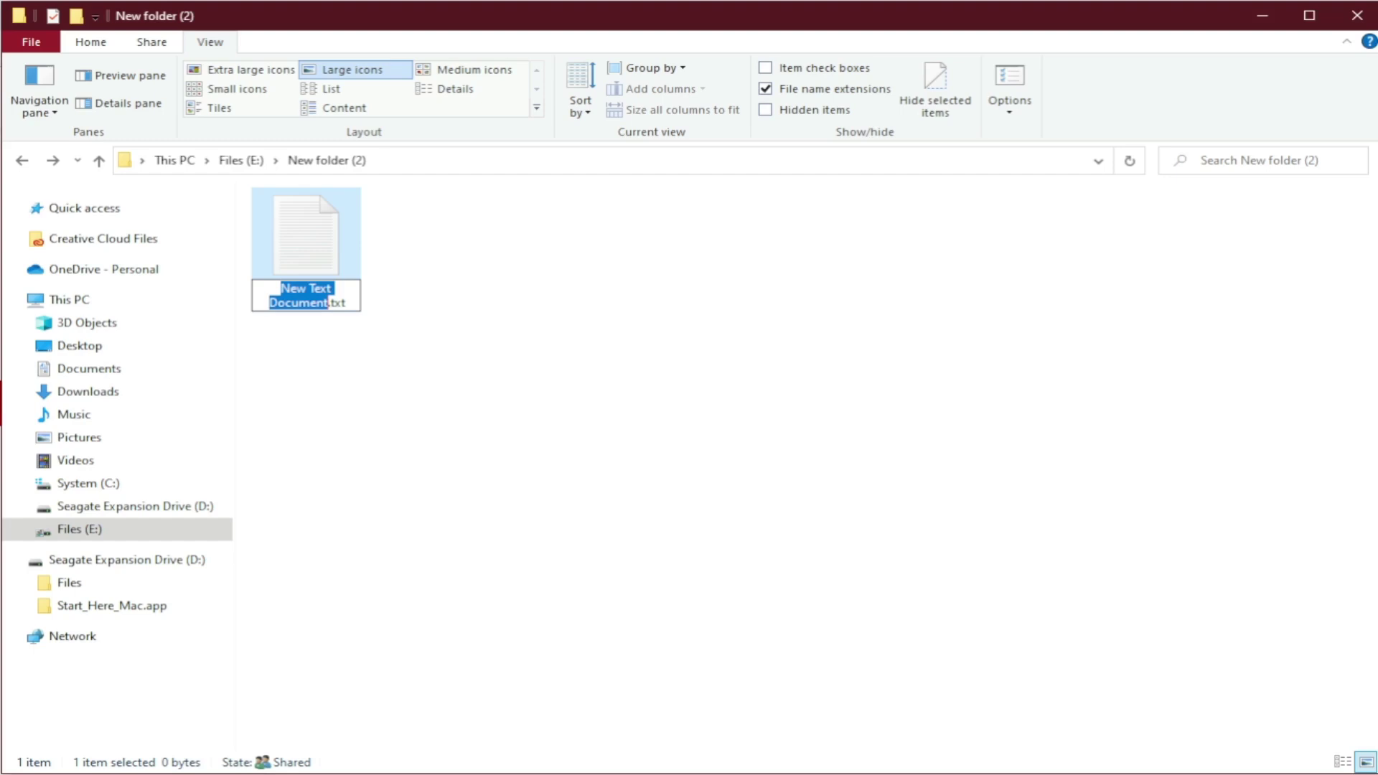
pyautogui.click(330, 303)
pyautogui.moveTo(330, 303); pyautogui.dragTo(346, 303)
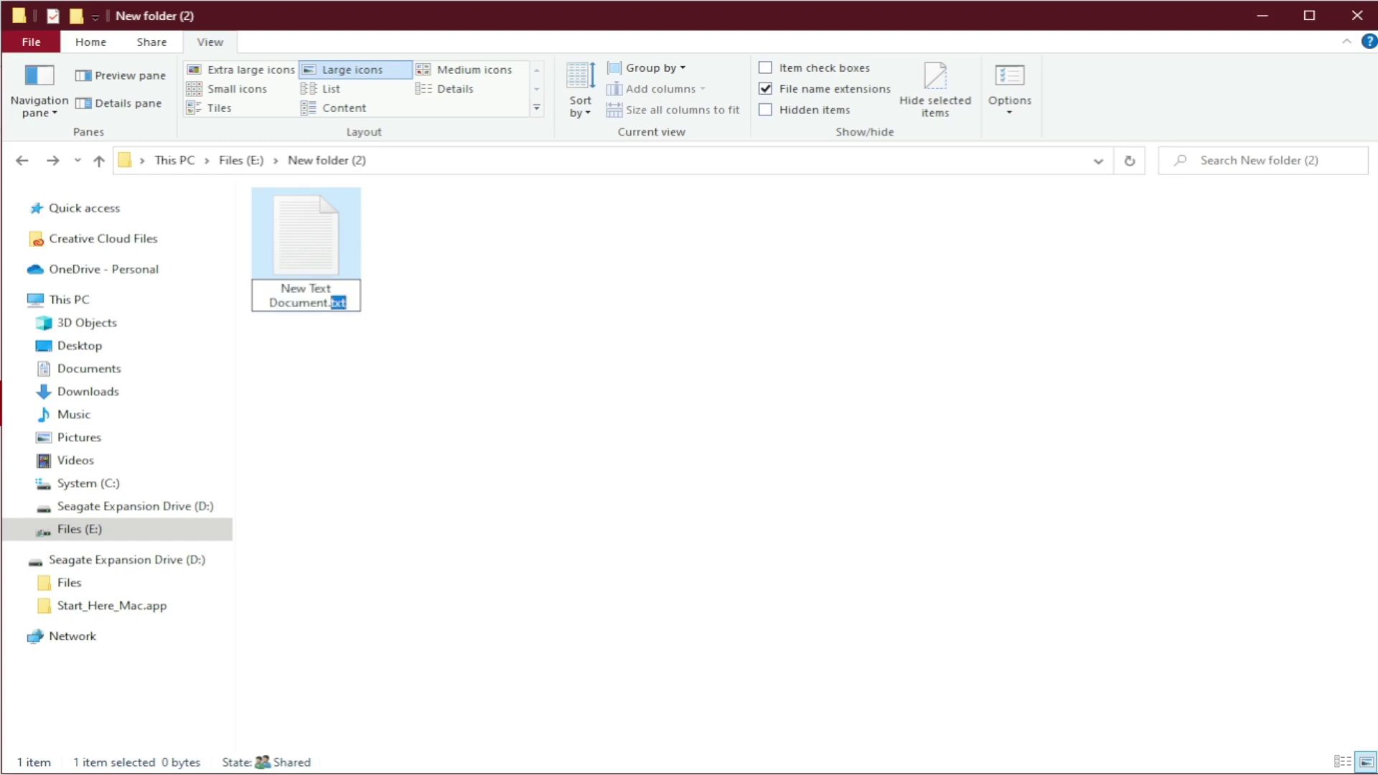
pyautogui.write('txt')
pyautogui.press('Return')
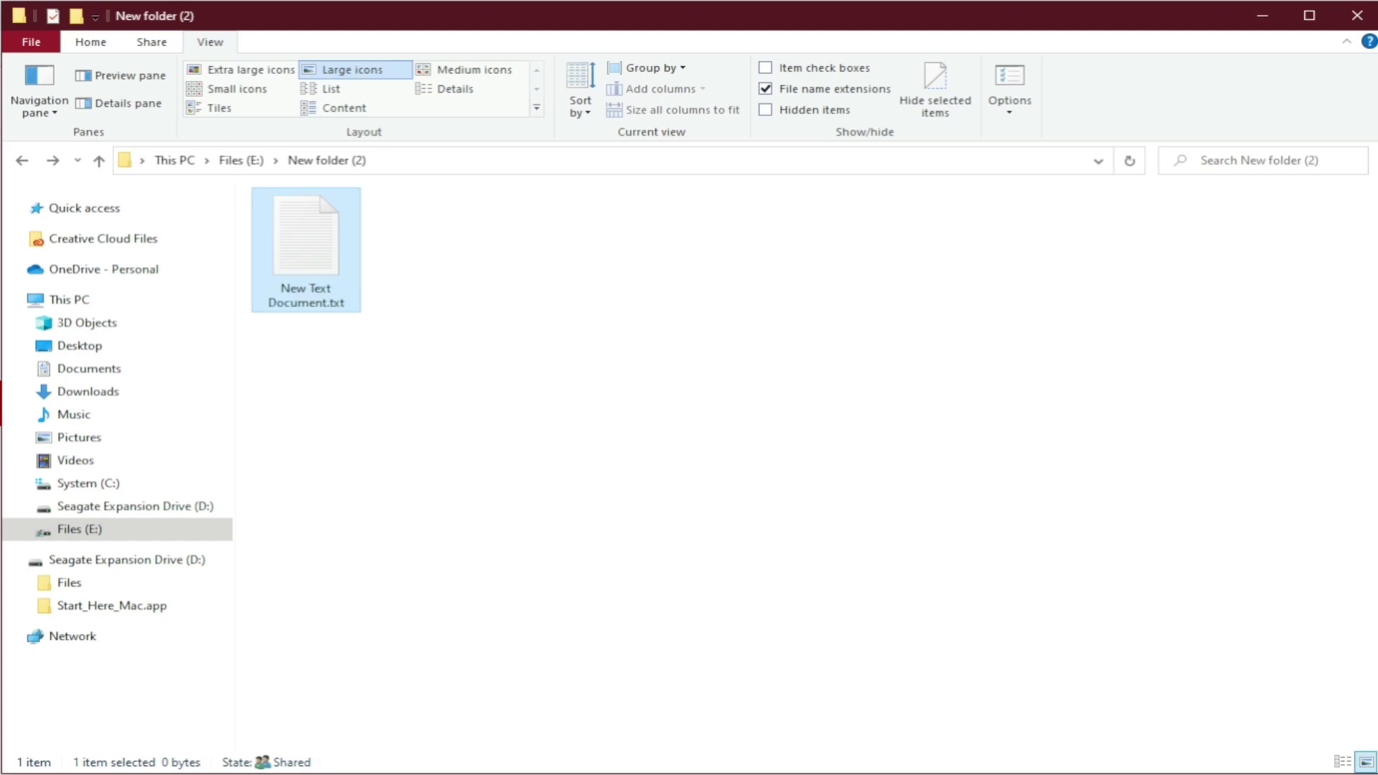
pyautogui.click(766, 90)
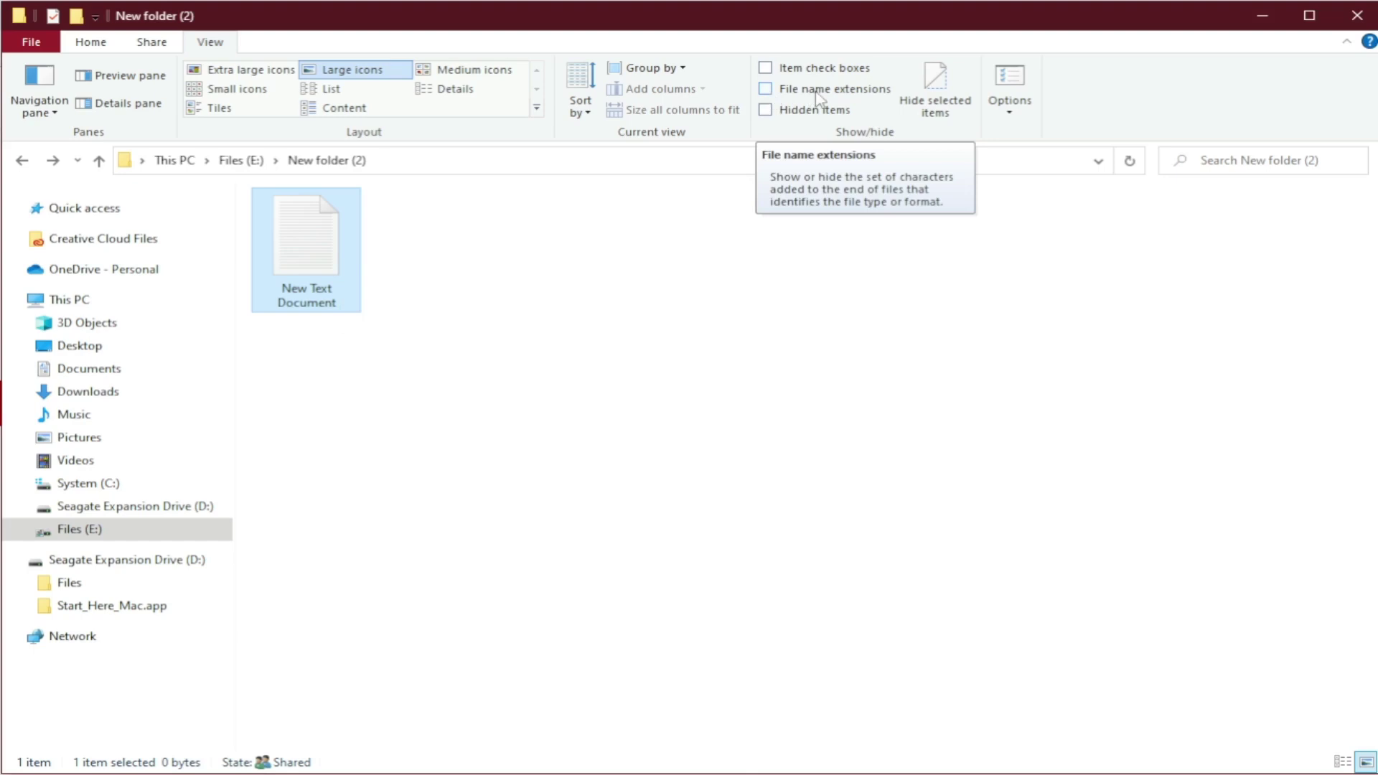
pyautogui.click(767, 91)
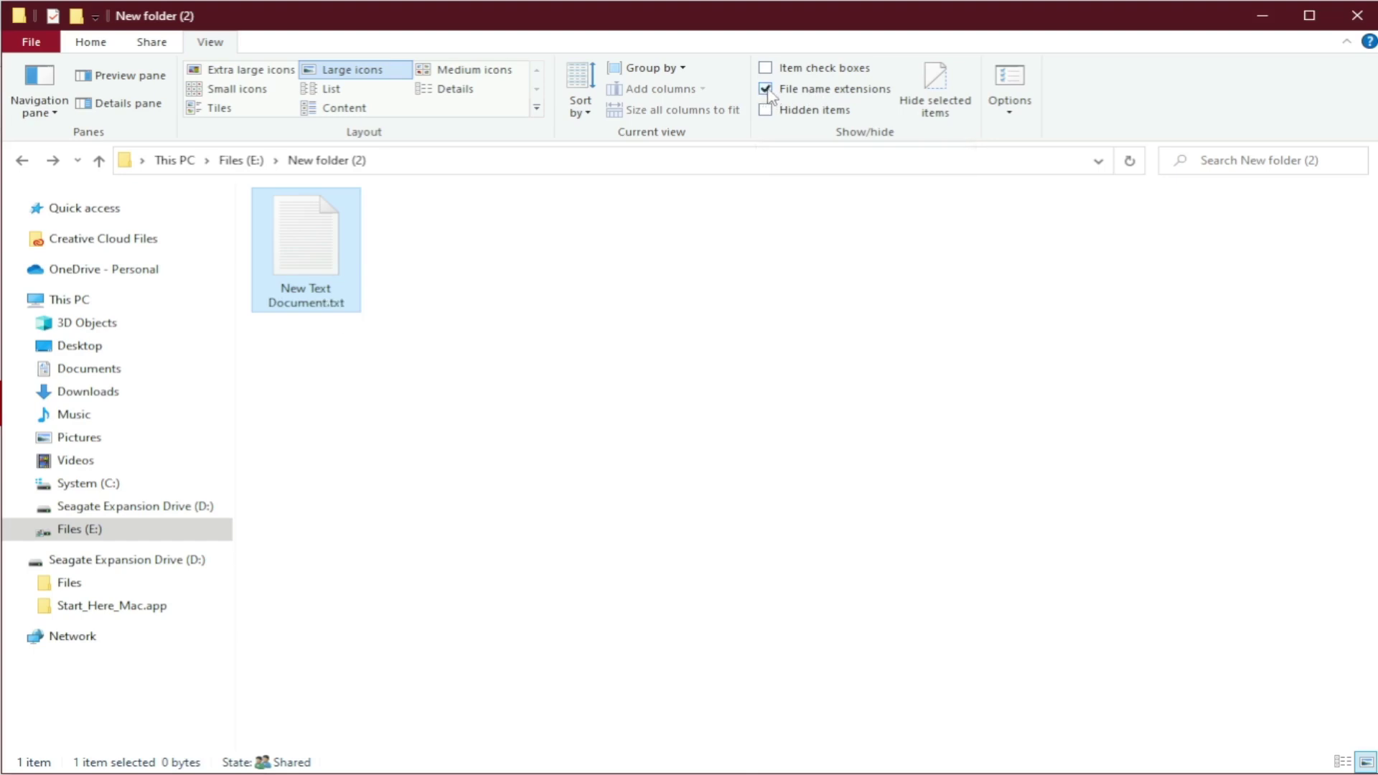
# - Rename New Text Document.txt to New Text Document.html and confirm the extension change
pyautogui.rightClick(331, 296)
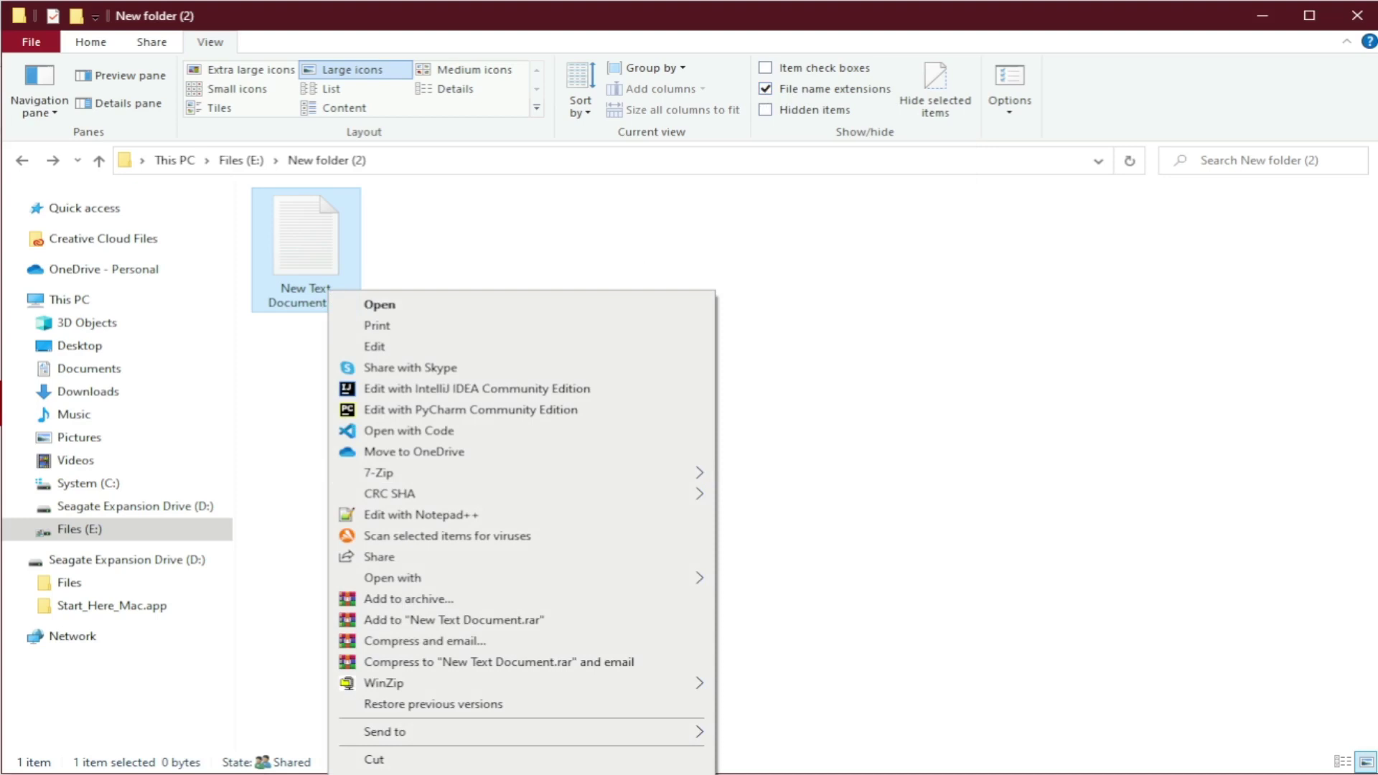
pyautogui.press('m')
pyautogui.press('End')
pyautogui.press('BackSpace')
pyautogui.press('BackSpace')
pyautogui.press('BackSpace')
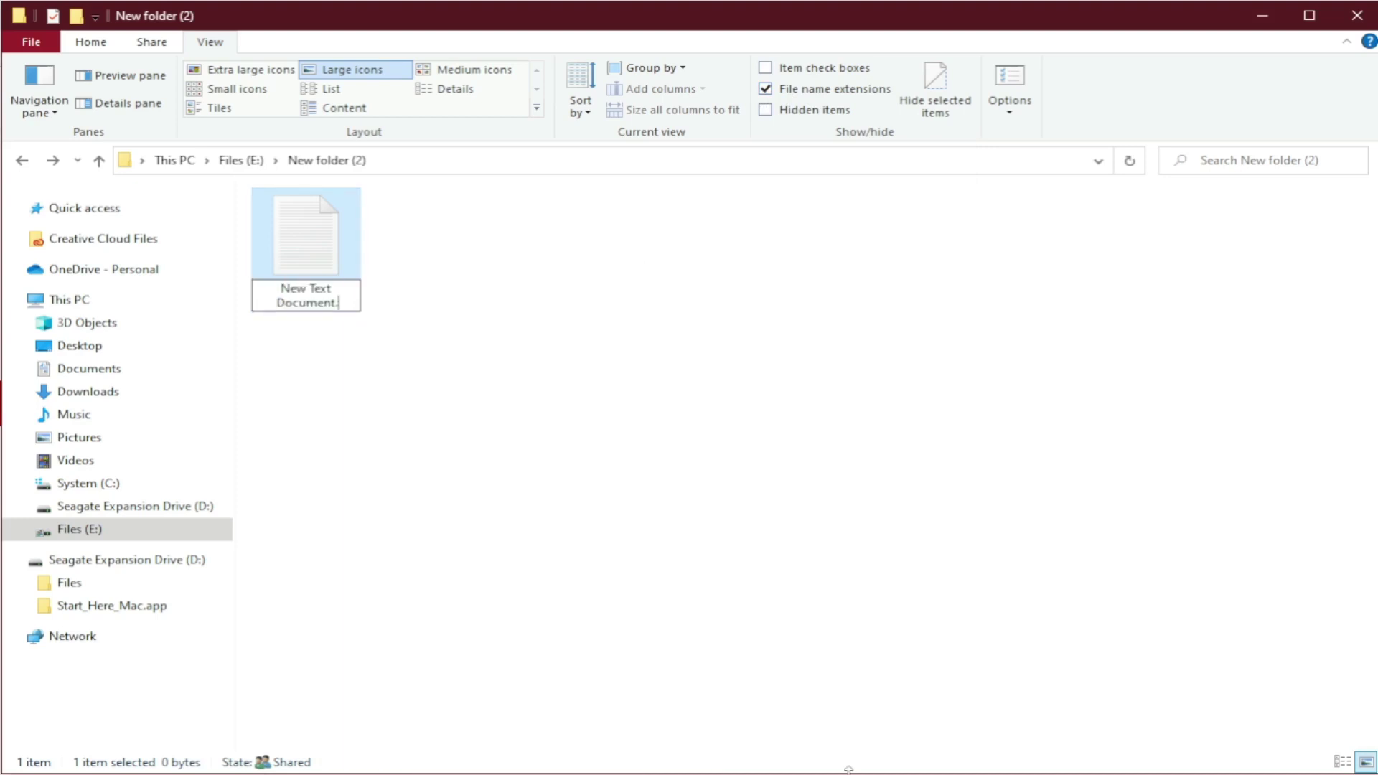
pyautogui.write('hmtml')
pyautogui.press('Return')
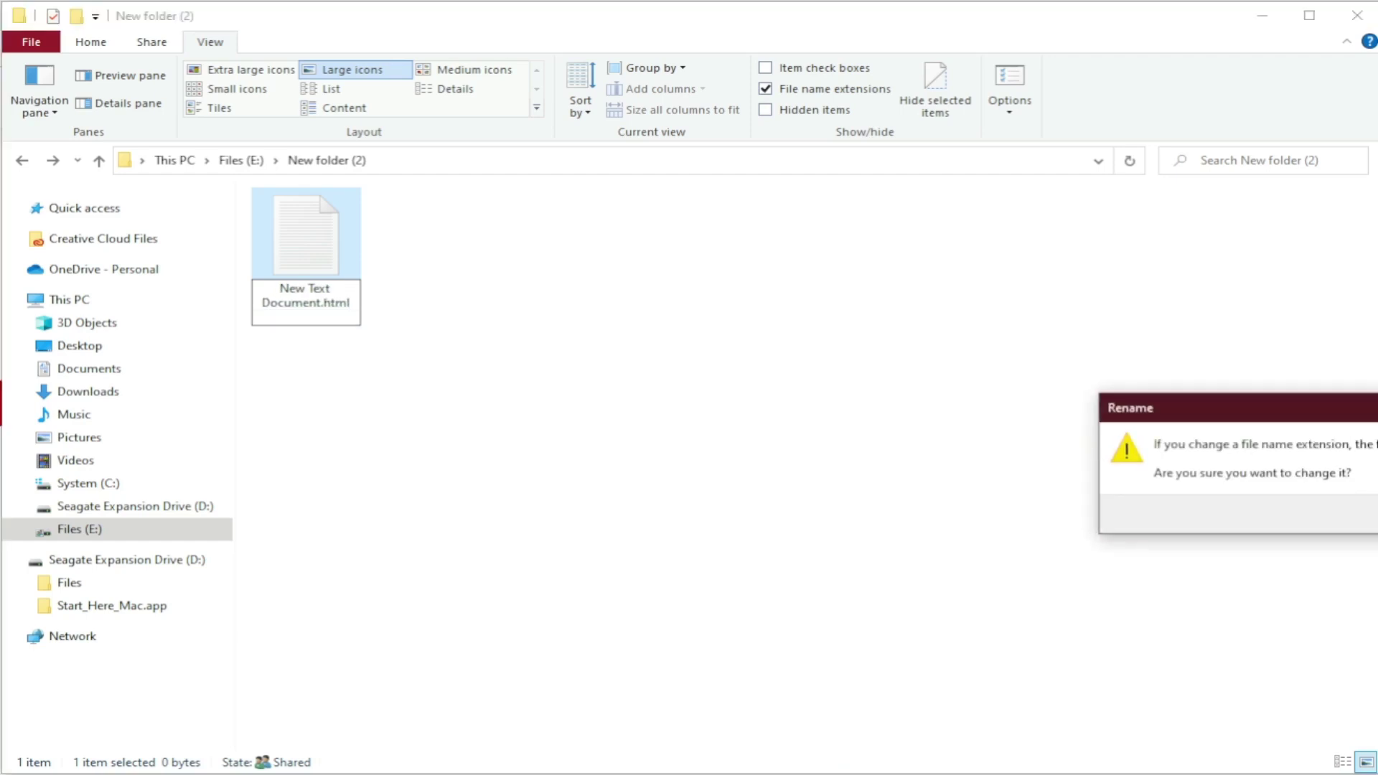
pyautogui.press('Return')
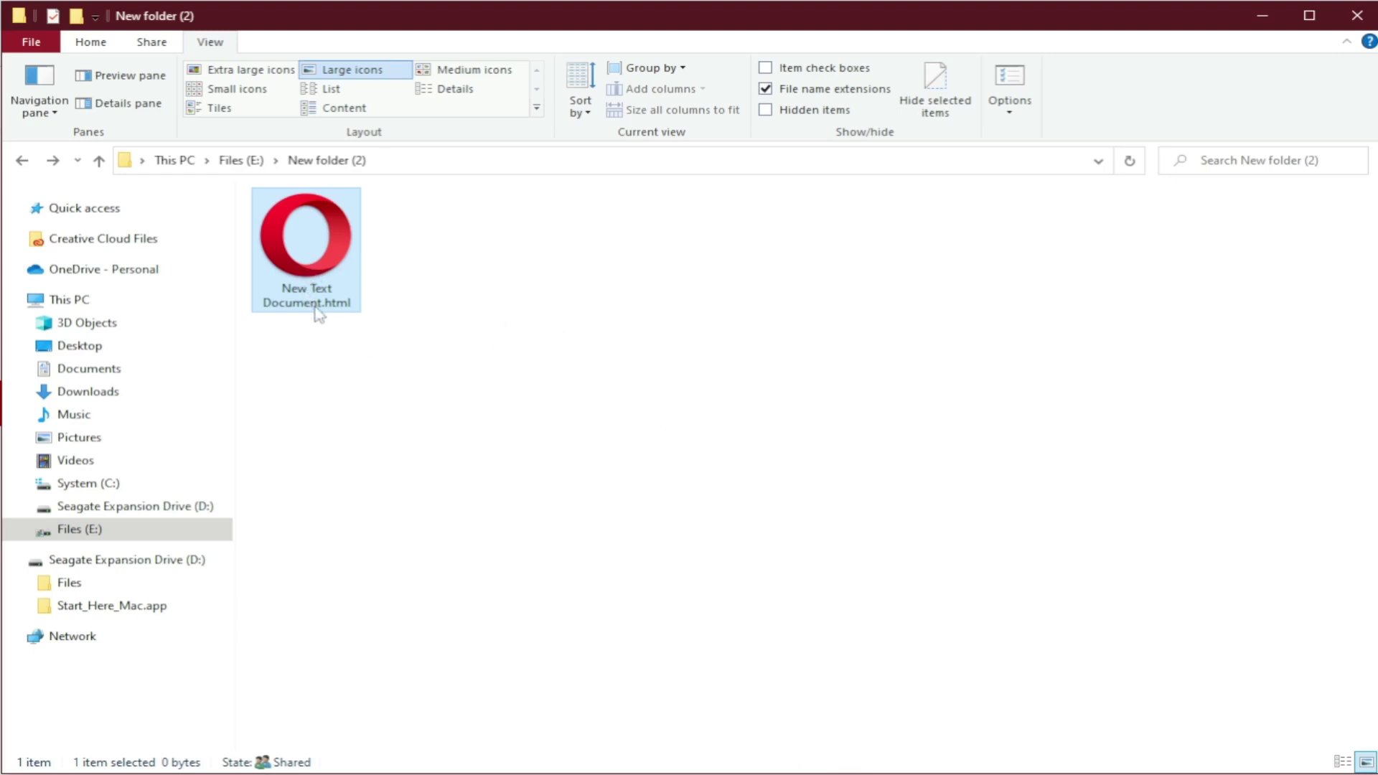
# - Rename New Text Document.html to index.html
pyautogui.rightClick(310, 239)
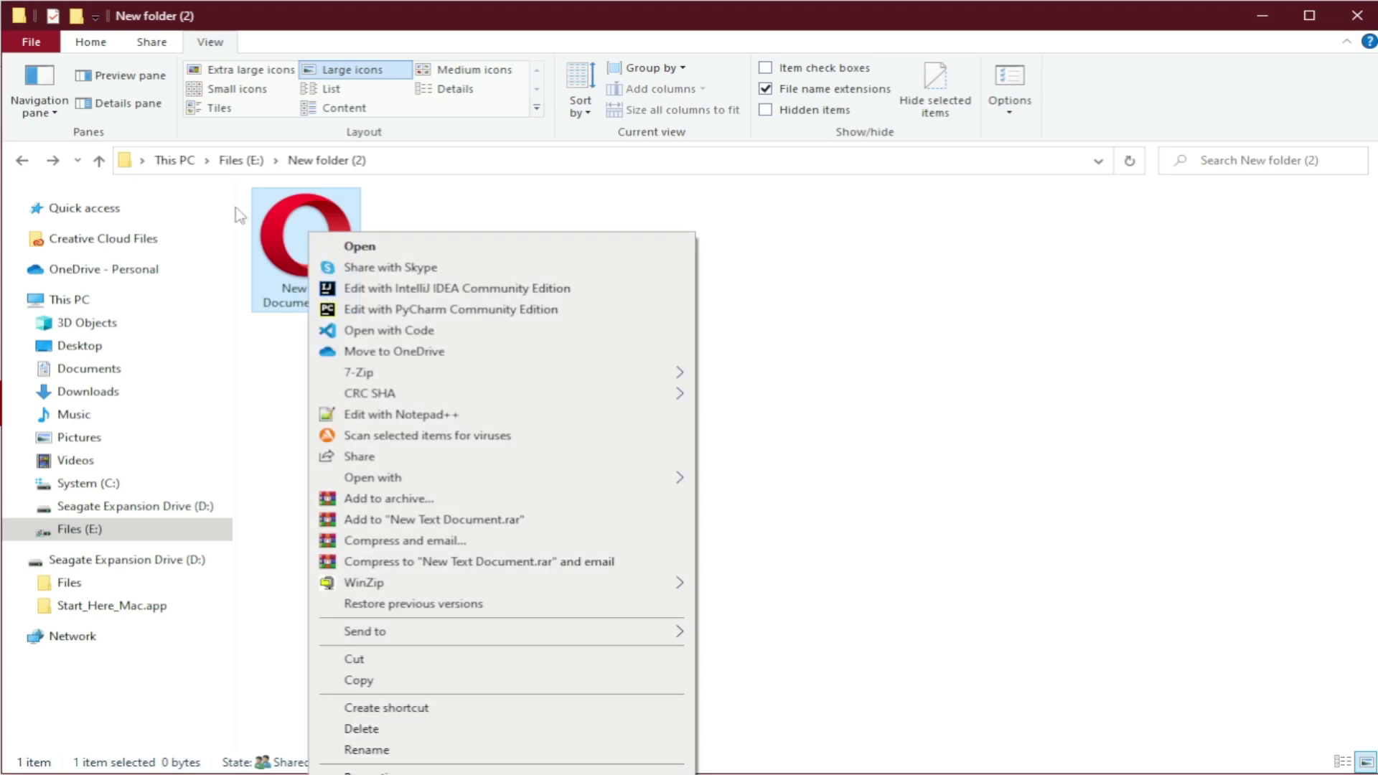
pyautogui.click(411, 749)
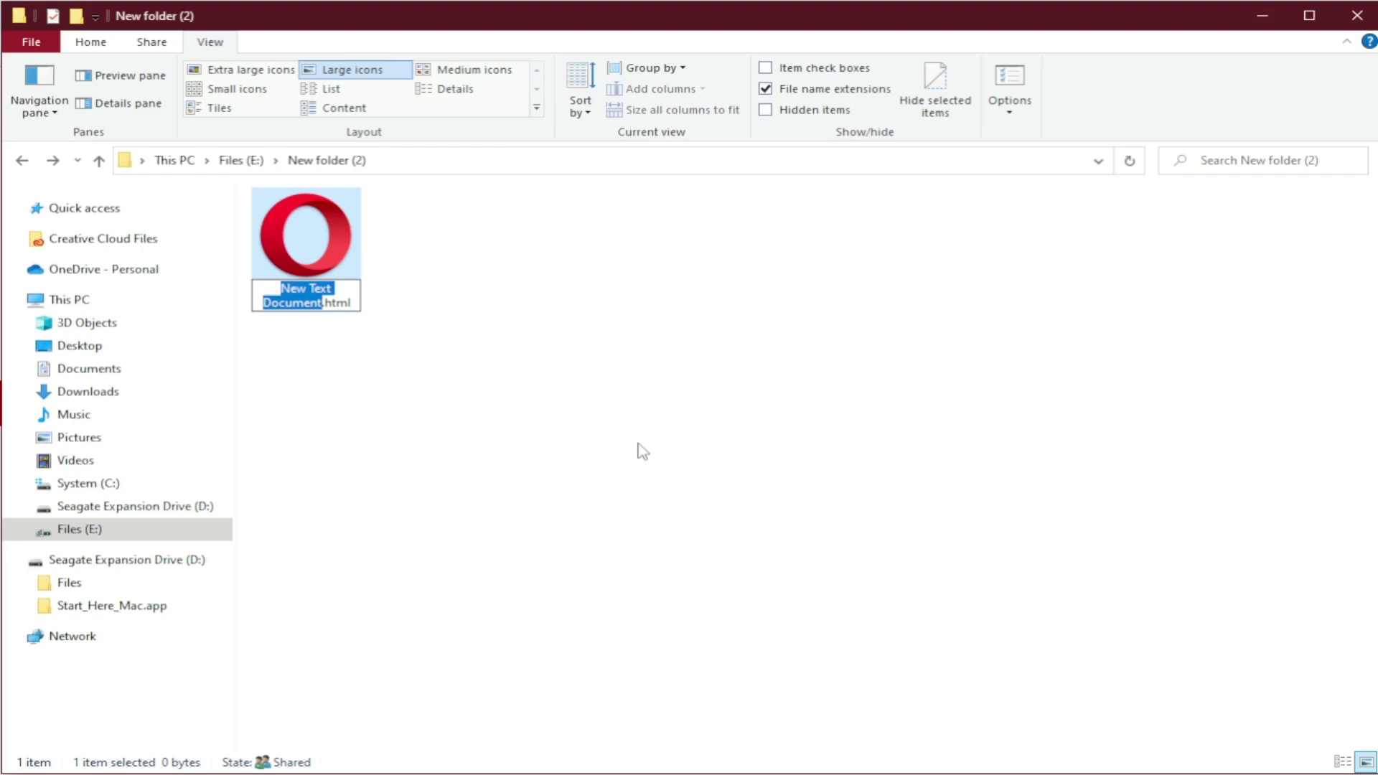
pyautogui.write('index')
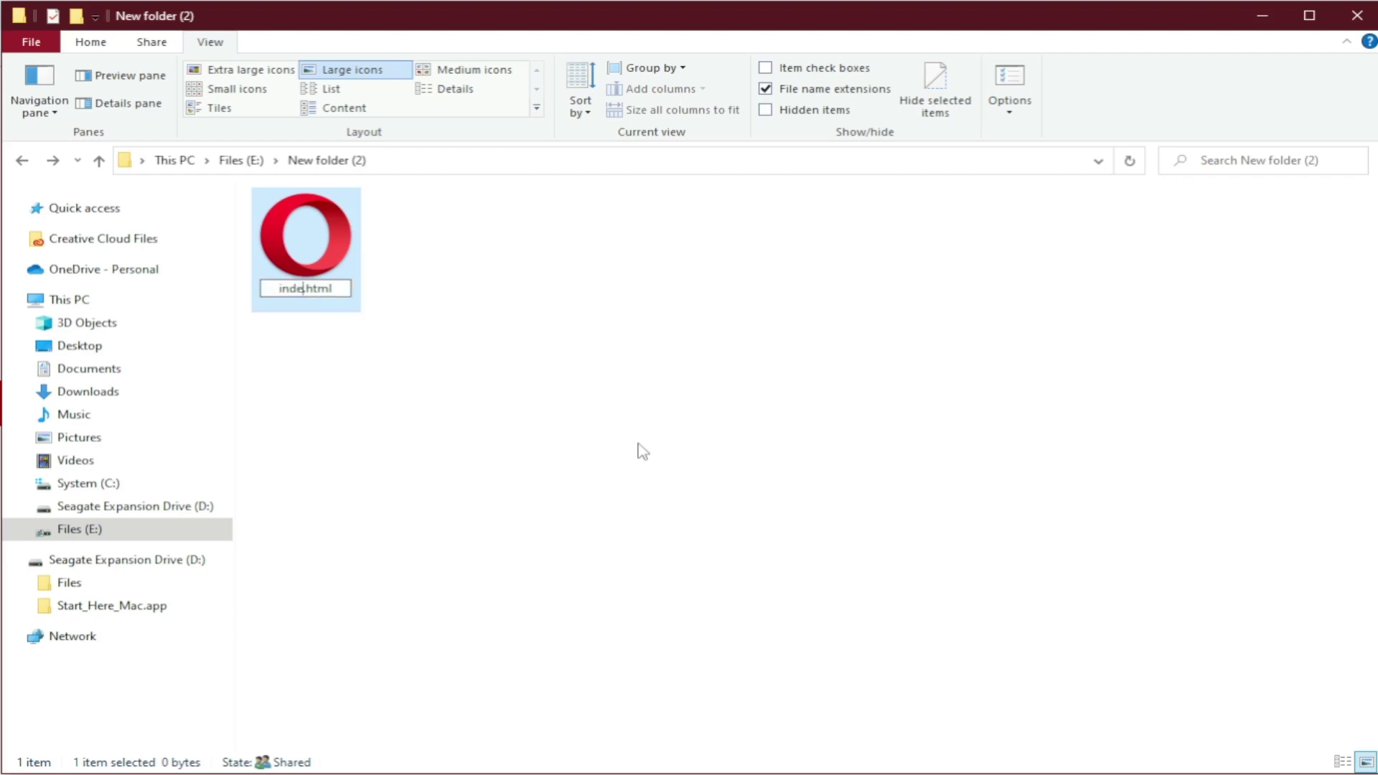
pyautogui.press('Return')
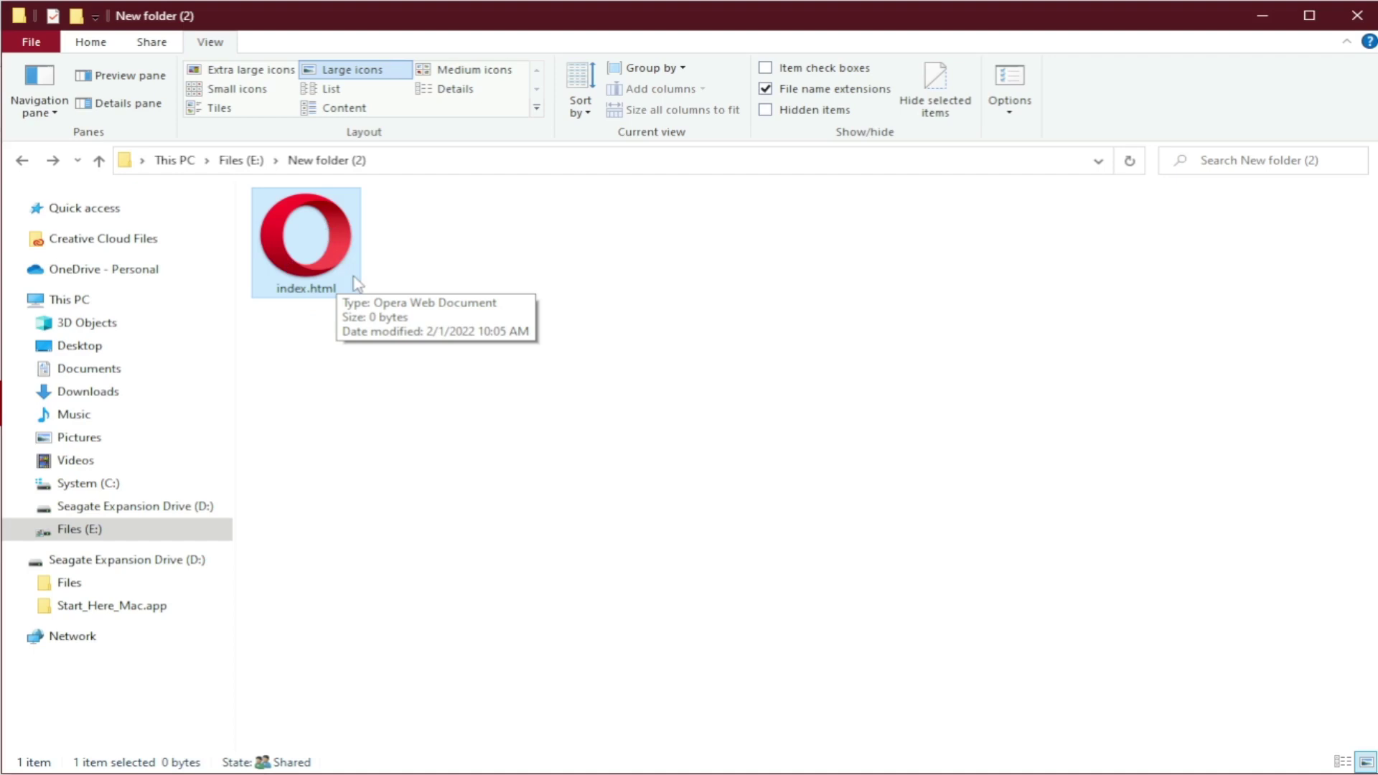
# - Create another empty text file beside index.html and name it styles.css
pyautogui.click(644, 249)
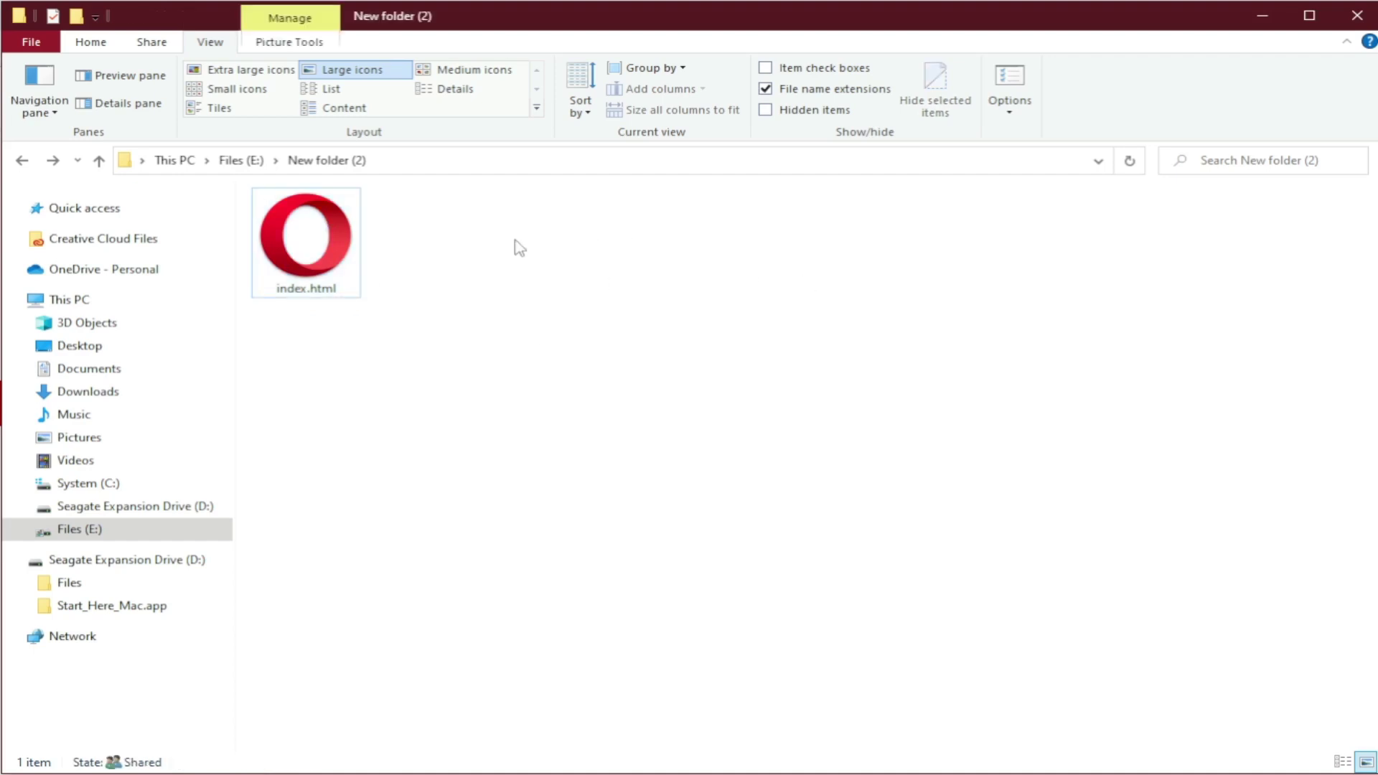
pyautogui.rightClick(442, 227)
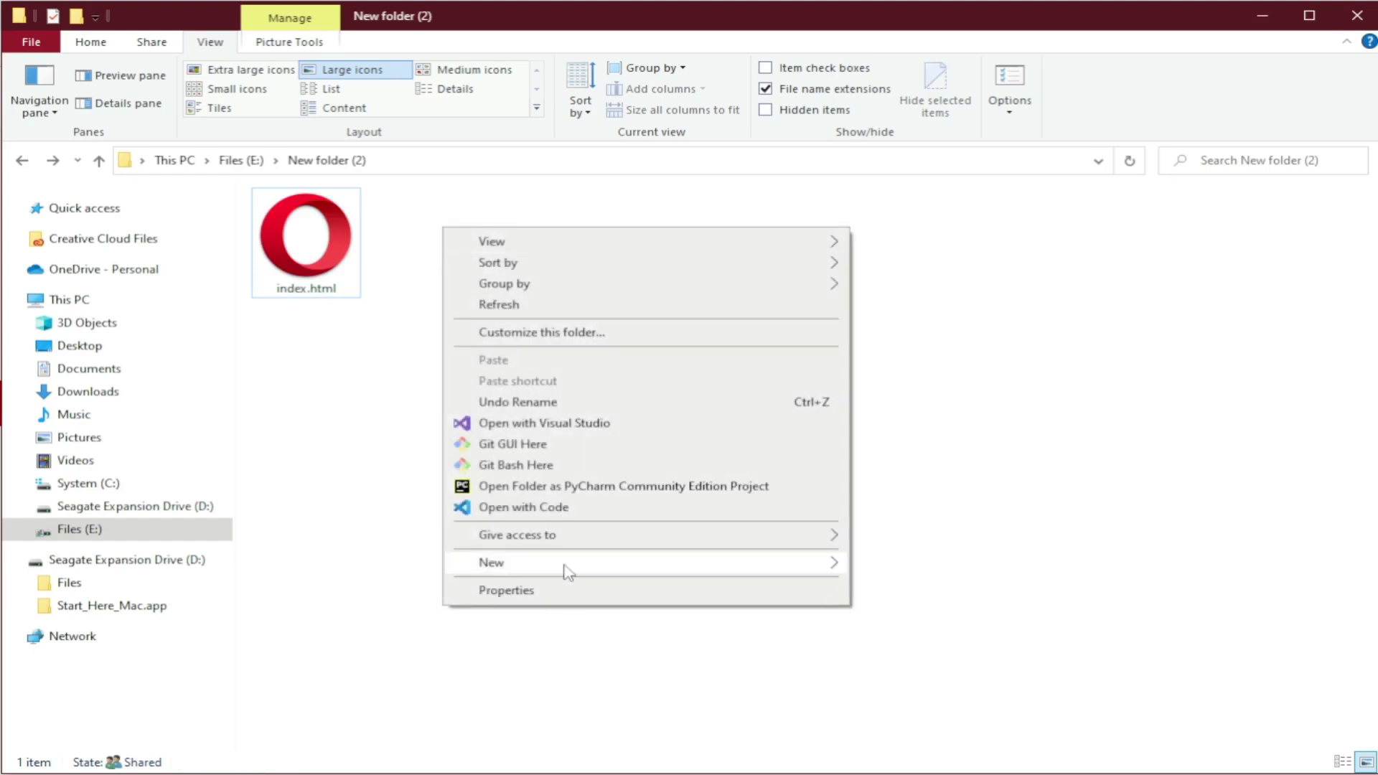
pyautogui.moveTo(569, 572)
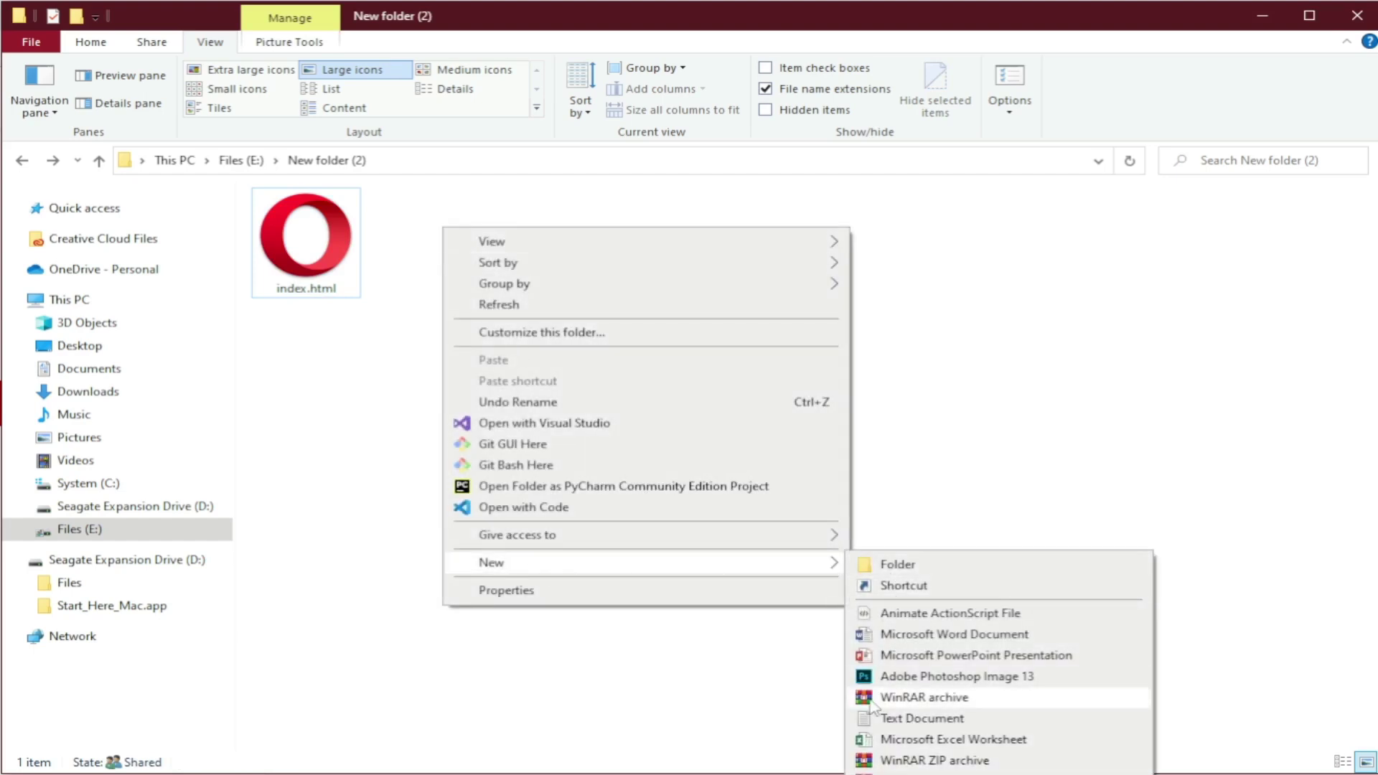
pyautogui.click(872, 720)
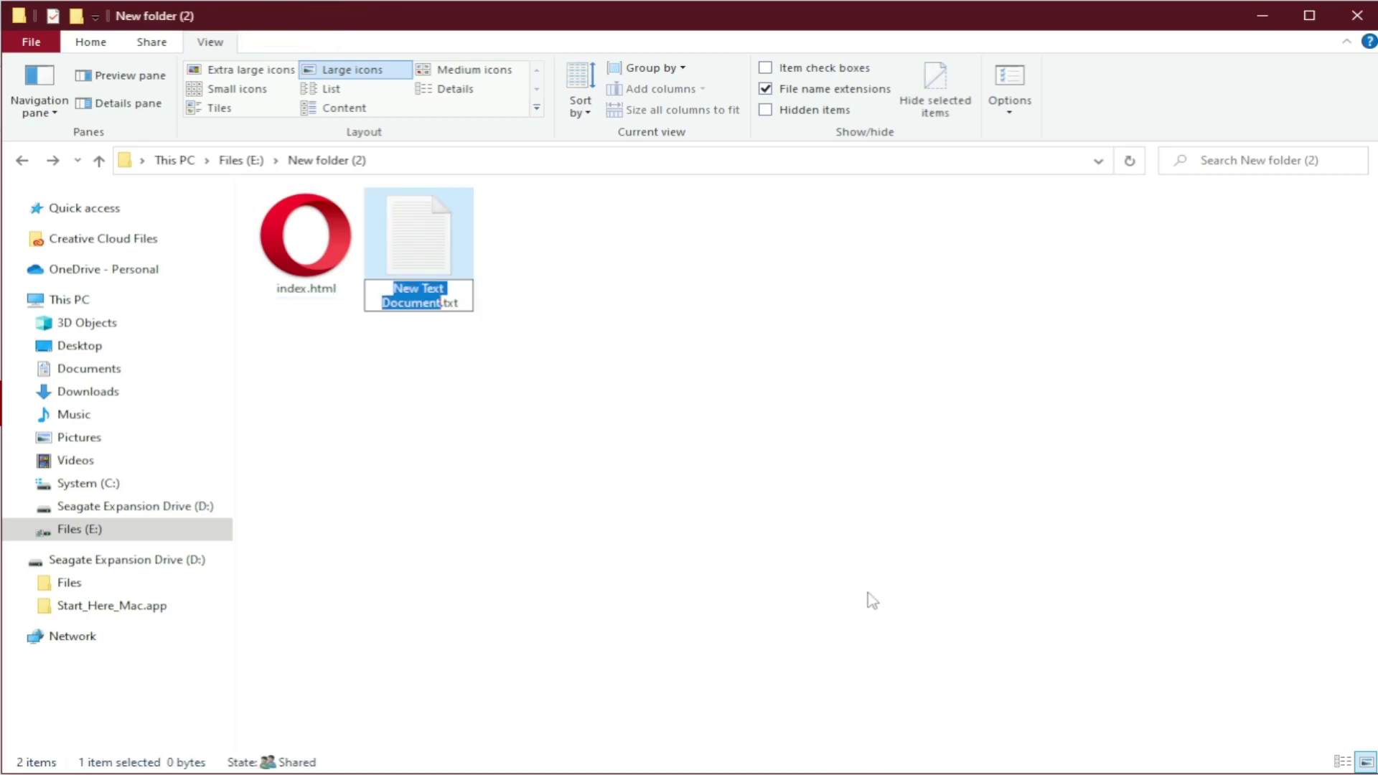
pyautogui.write('styles')
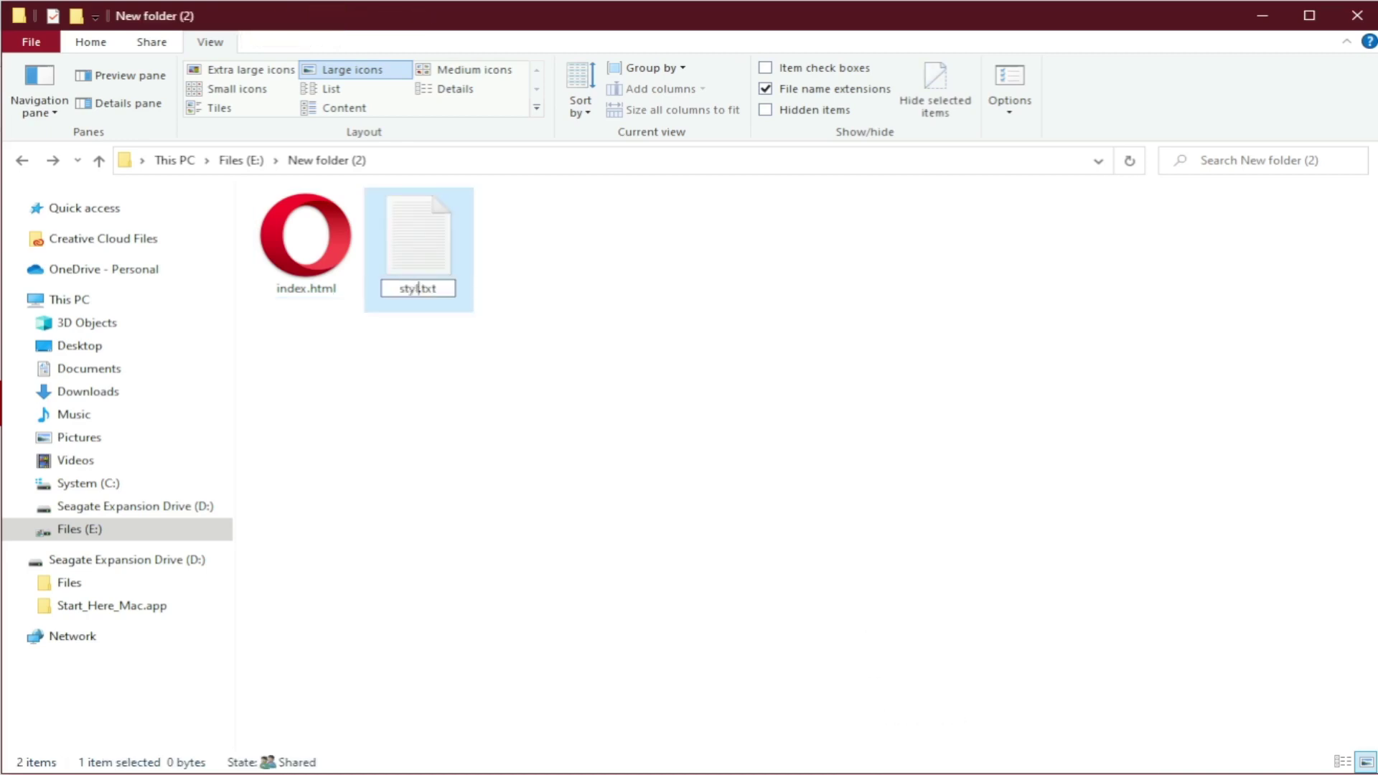
pyautogui.press('Delete')
pyautogui.press('Delete')
pyautogui.press('Delete')
pyautogui.write('css')
pyautogui.press('Return')
pyautogui.press('Return')
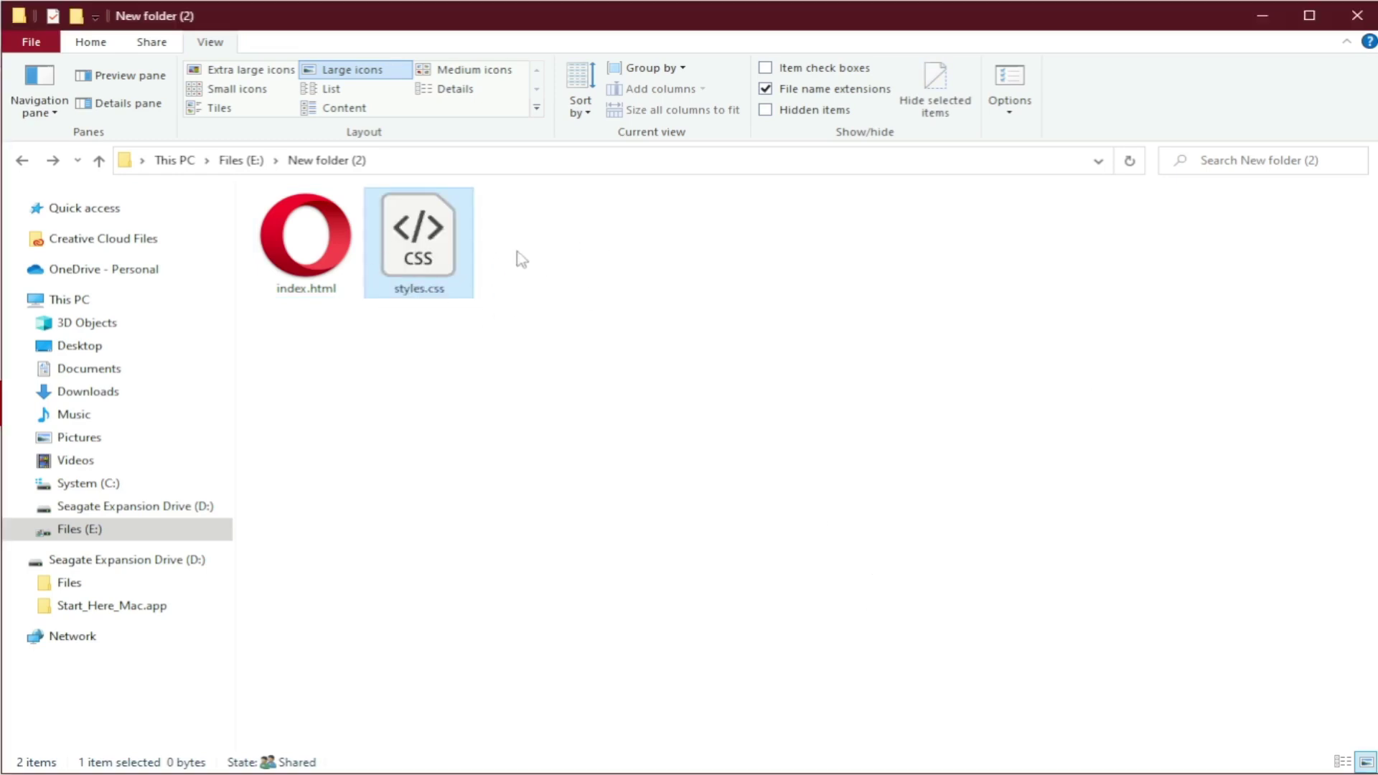
pyautogui.rightClick(425, 256)
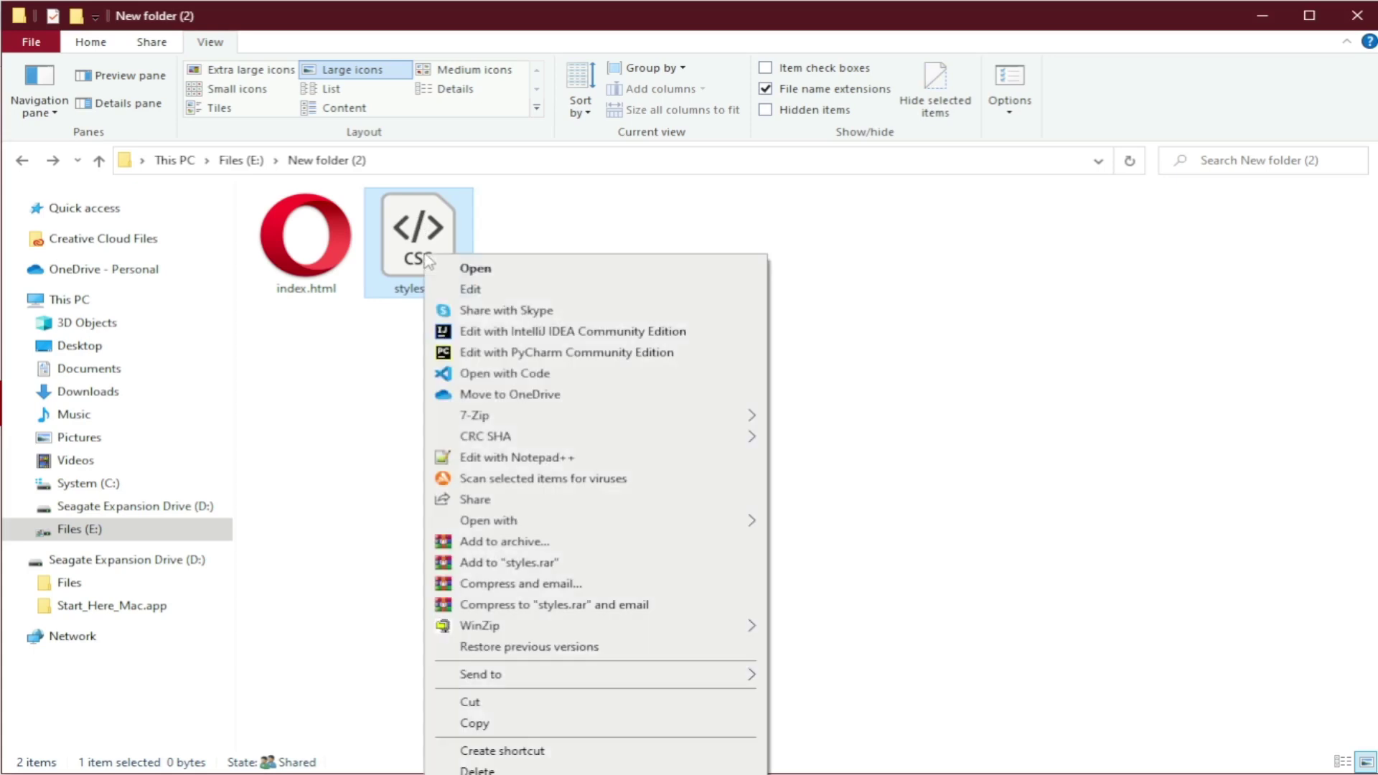
# - Open styles.css in Notepad++, type 'body {' on a new line, and save the file
pyautogui.click(520, 463)
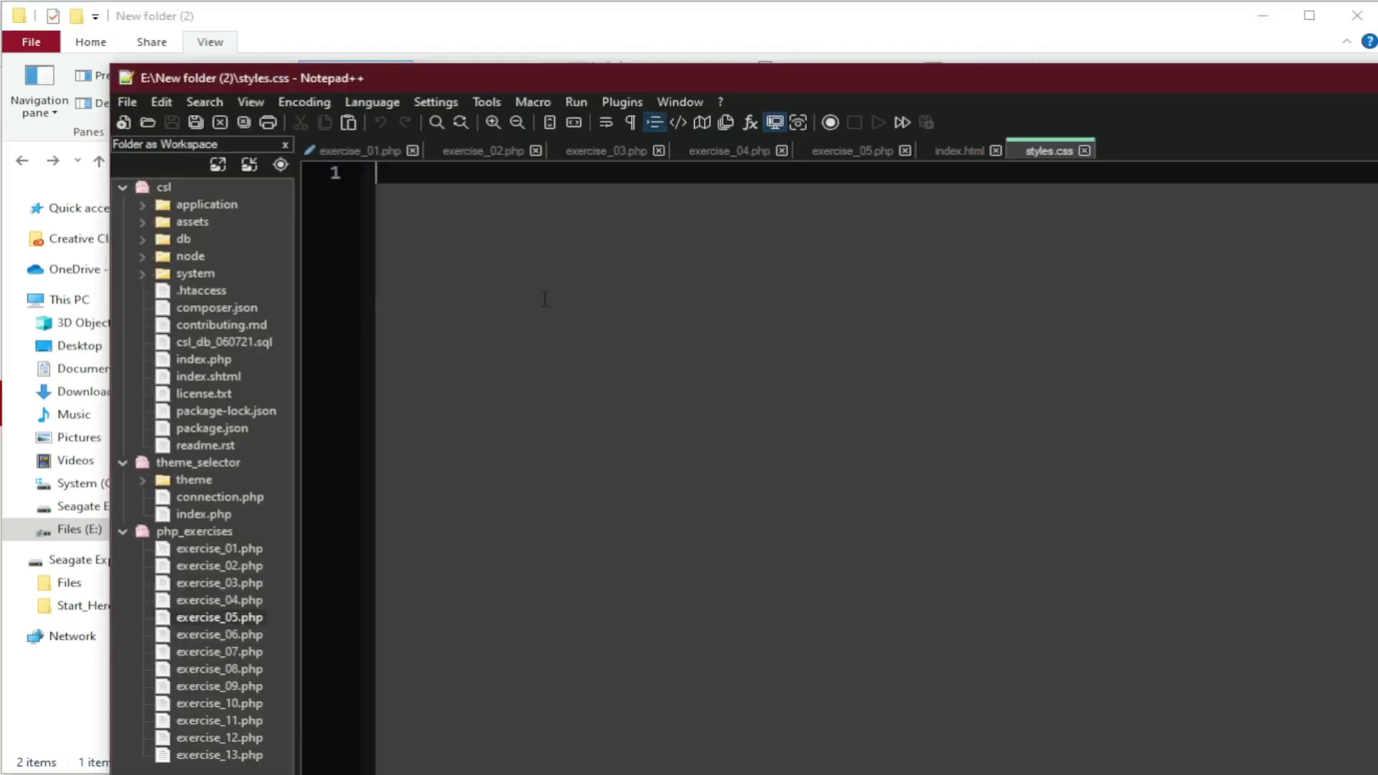
pyautogui.write('body')
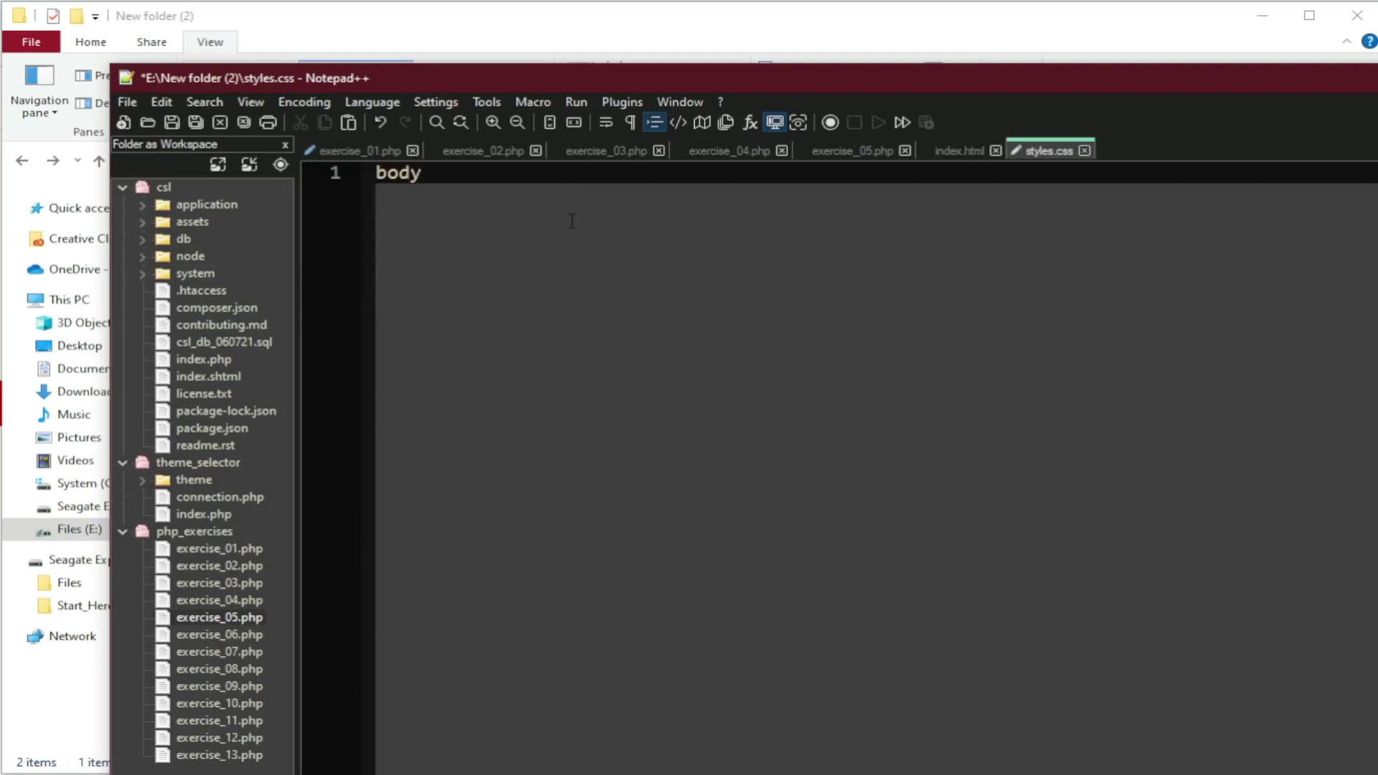
pyautogui.write(' {')
pyautogui.press('Return')
pyautogui.hotkey('ctrl', 's')
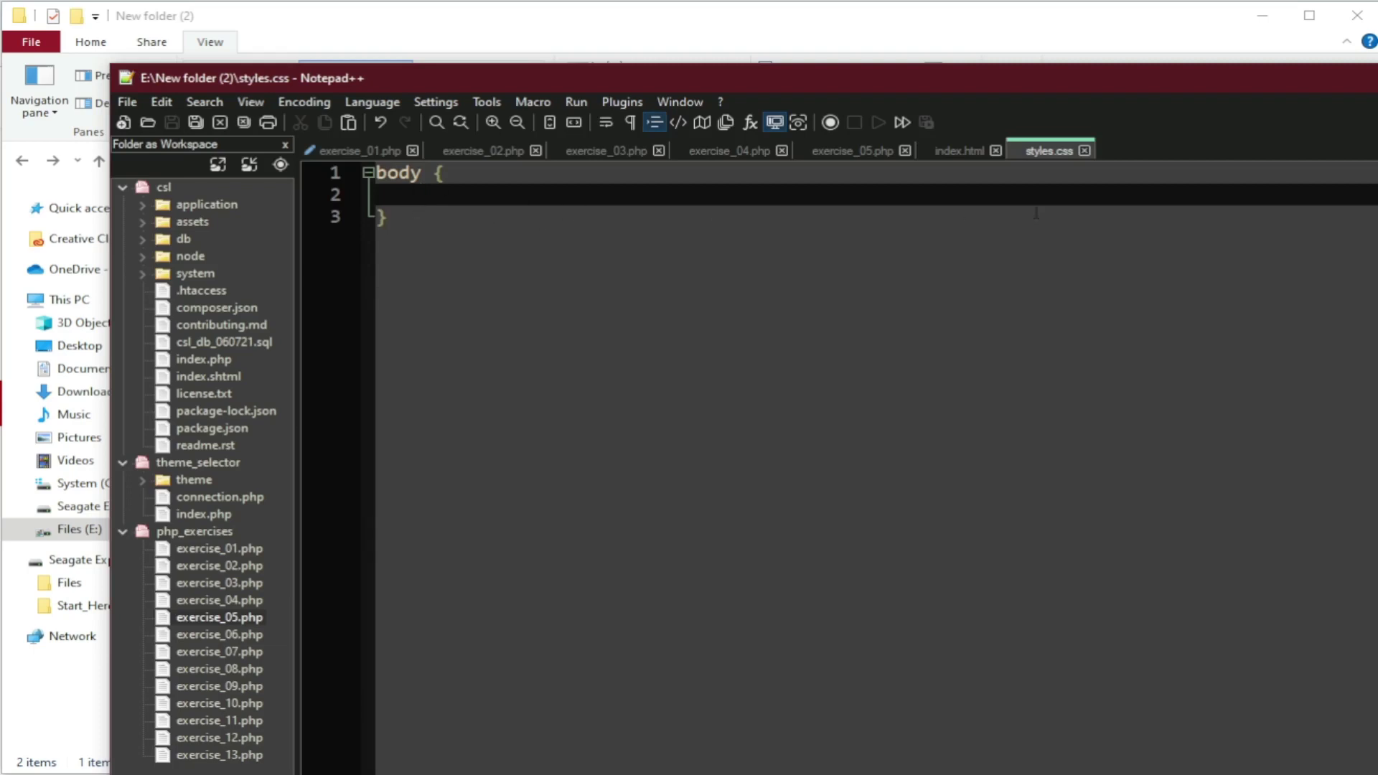
pyautogui.hotkey('alt', 'Tab')
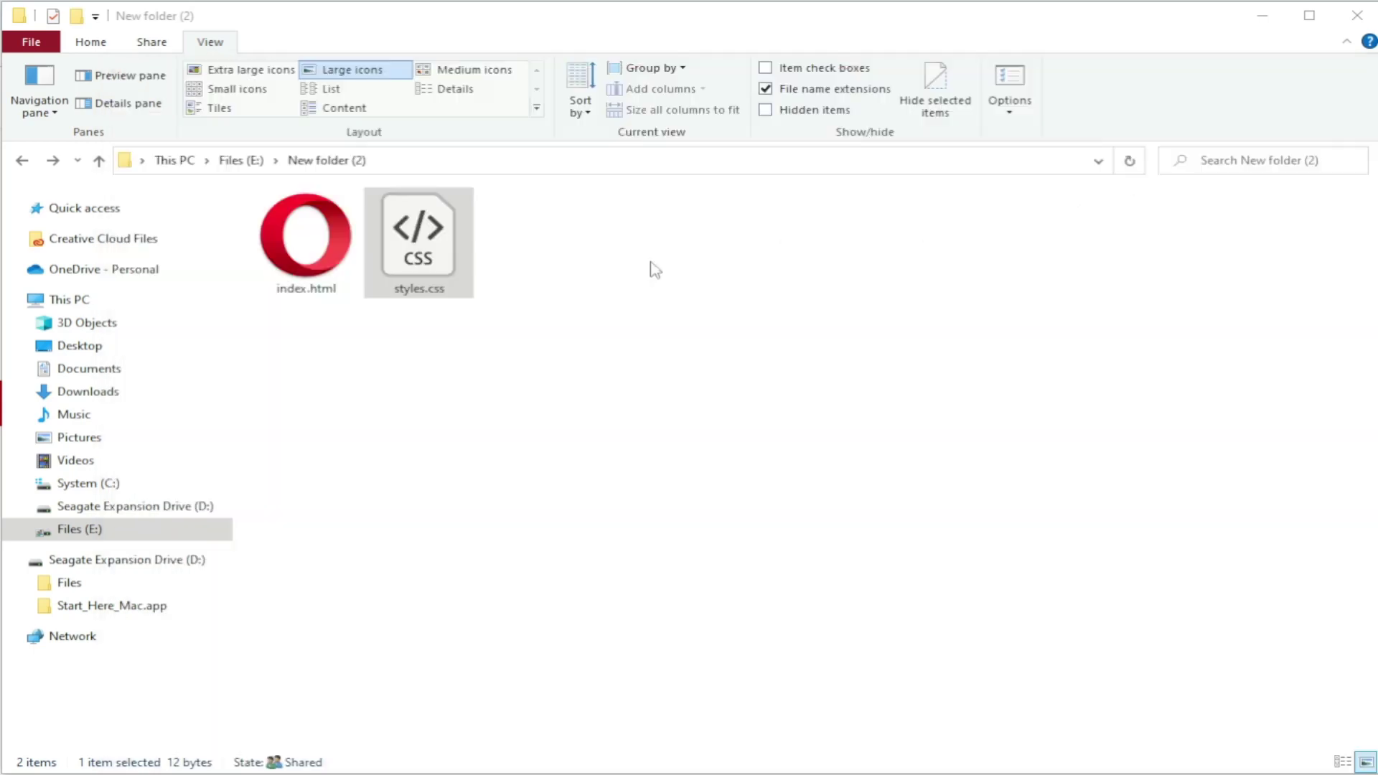
# - Create a third empty text file named link_01.php, accepting the extension-change warning
pyautogui.rightClick(541, 240)
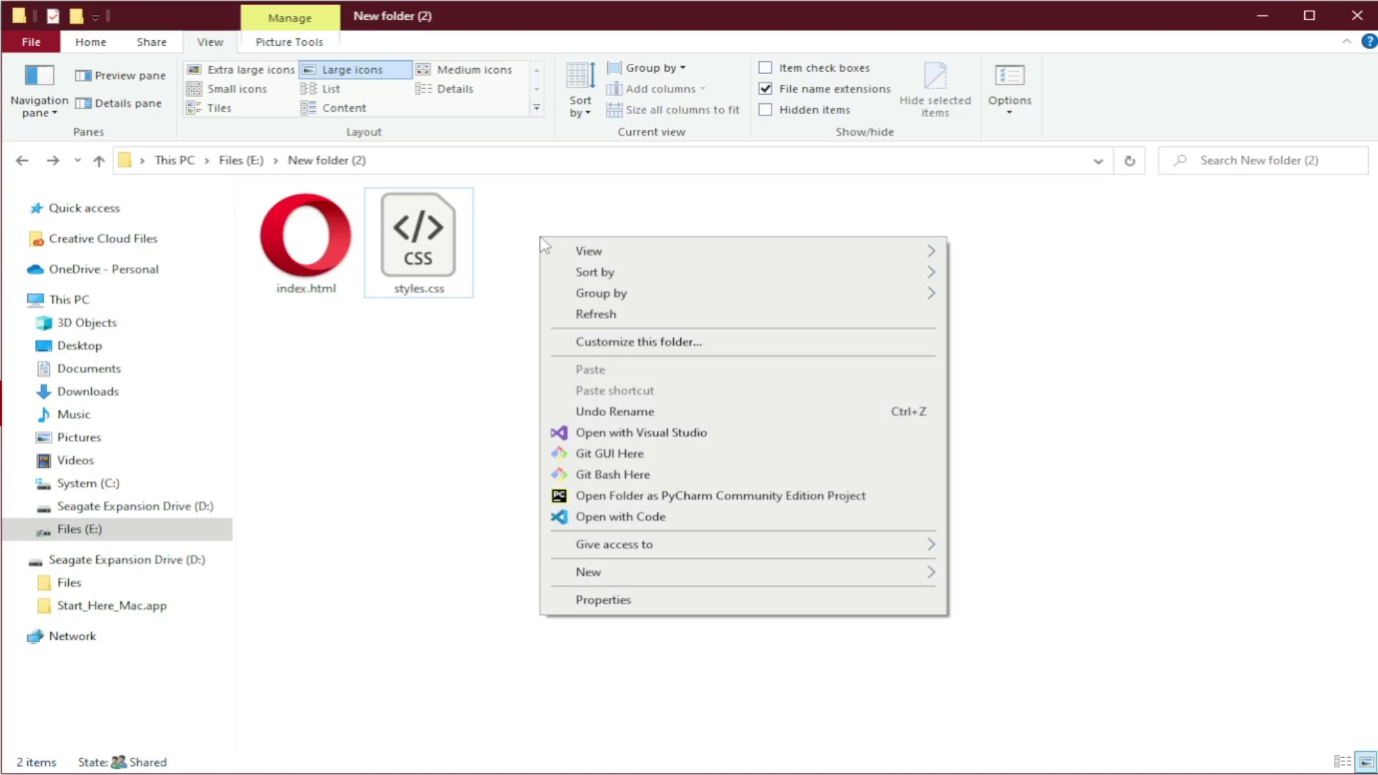
pyautogui.moveTo(608, 580)
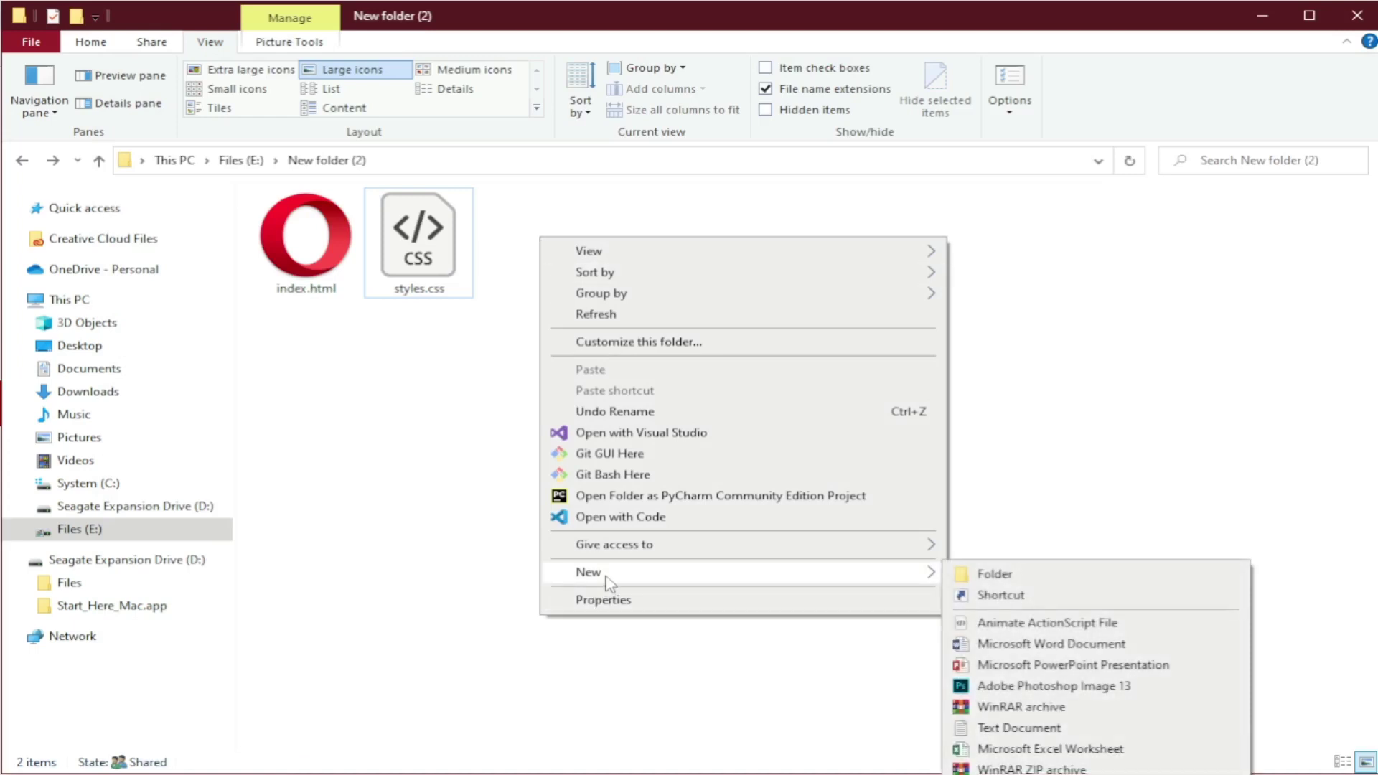
pyautogui.click(431, 402)
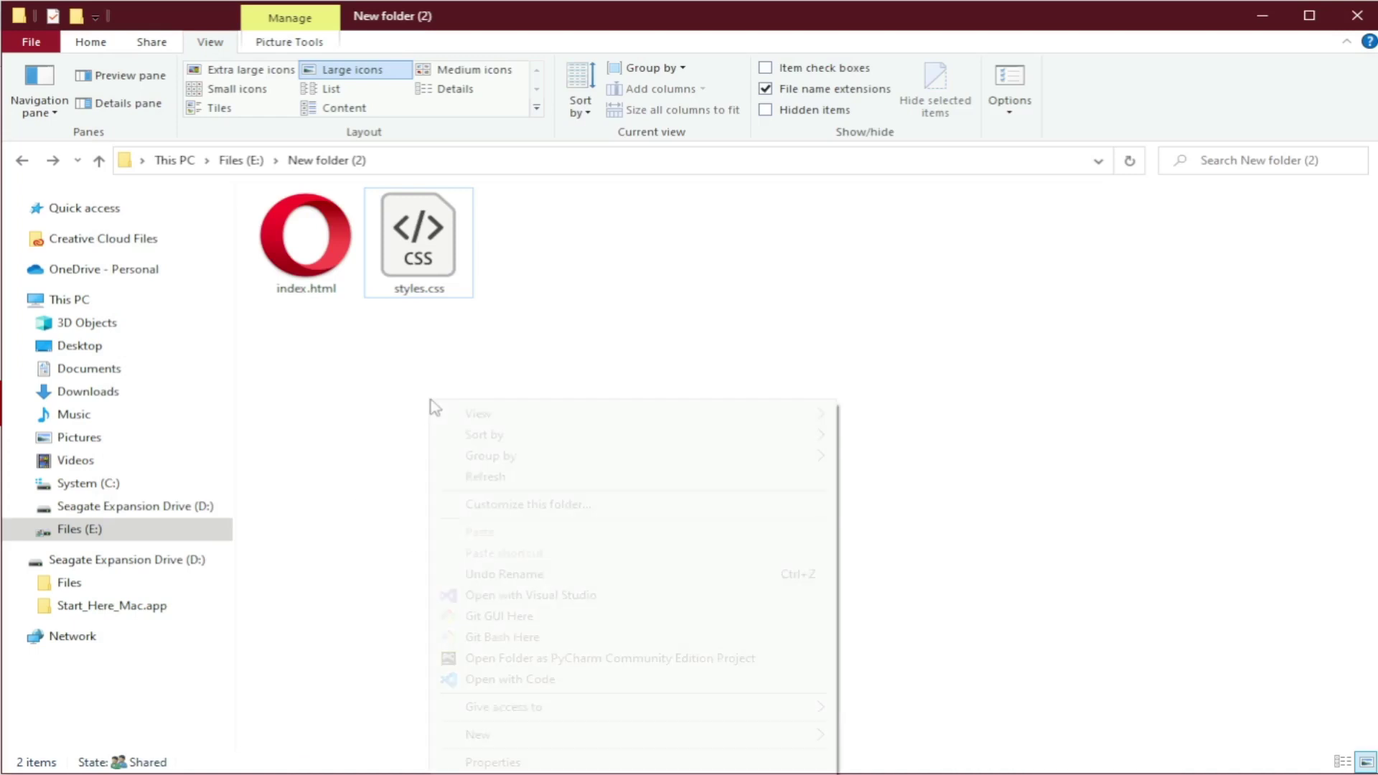
pyautogui.rightClick(429, 399)
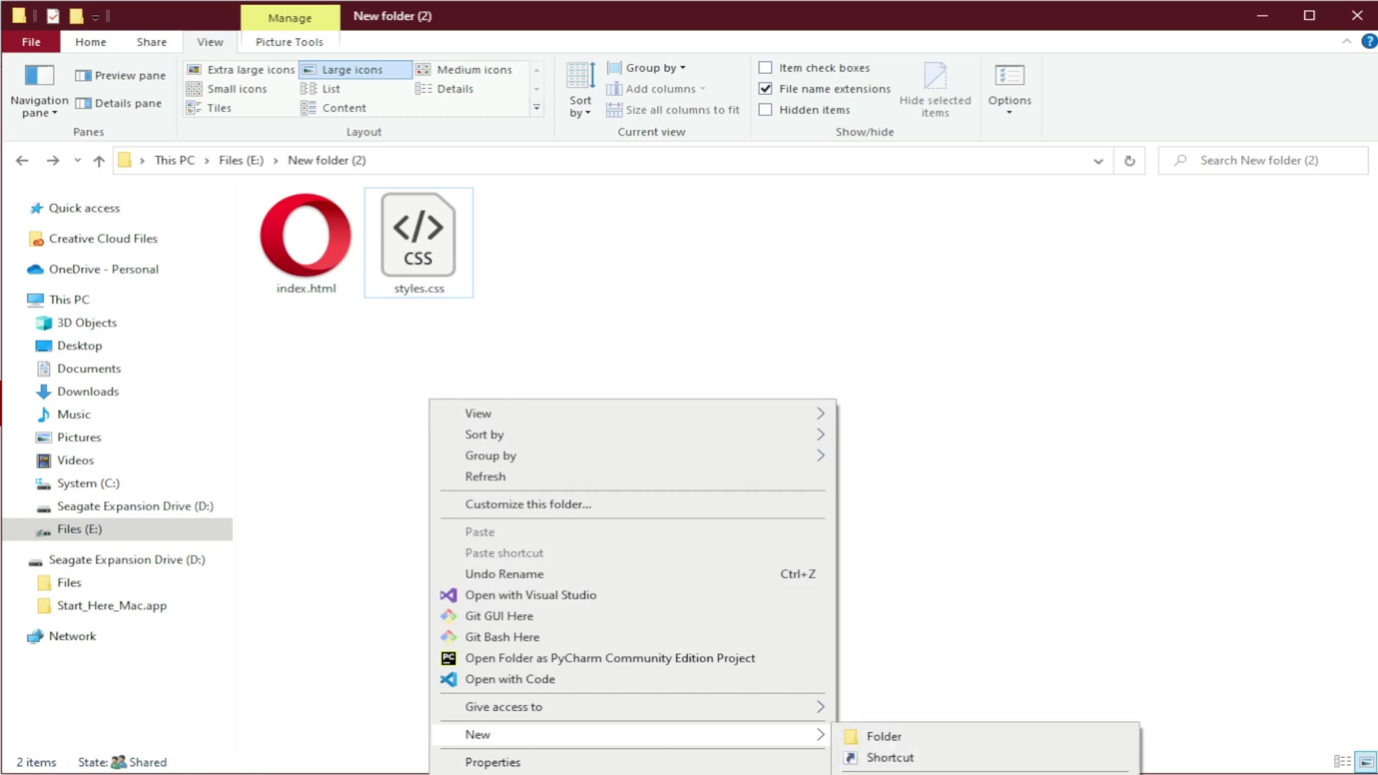
pyautogui.click(910, 467)
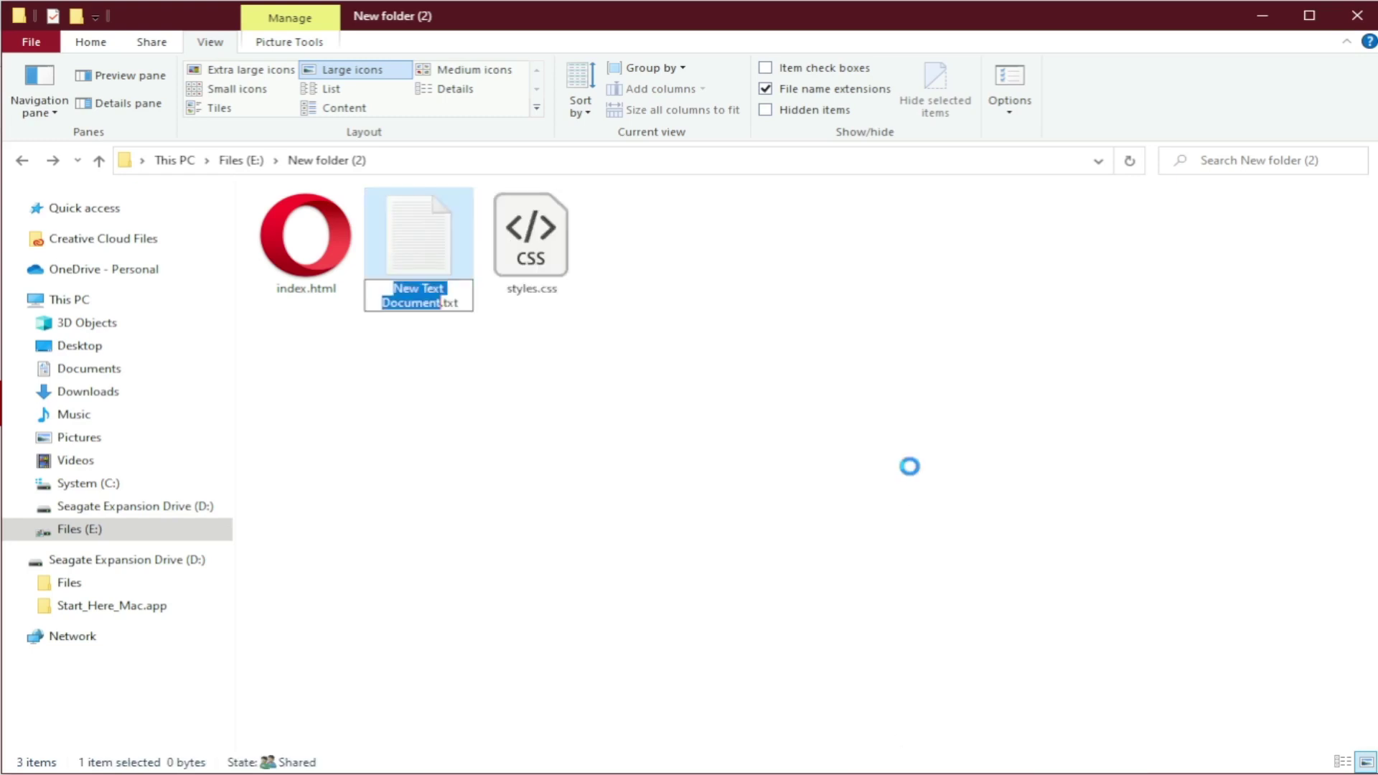
pyautogui.write('link')
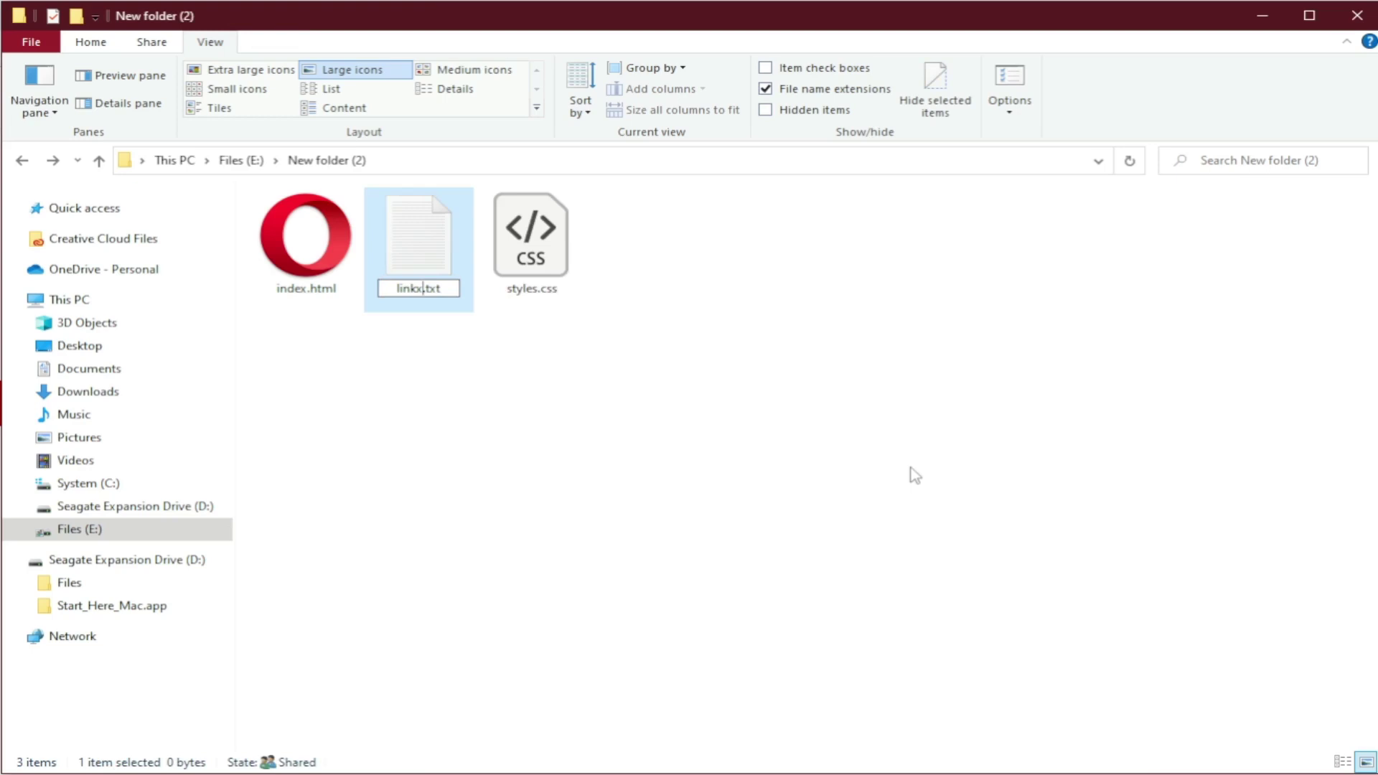
pyautogui.write('_01.php')
pyautogui.press('Return')
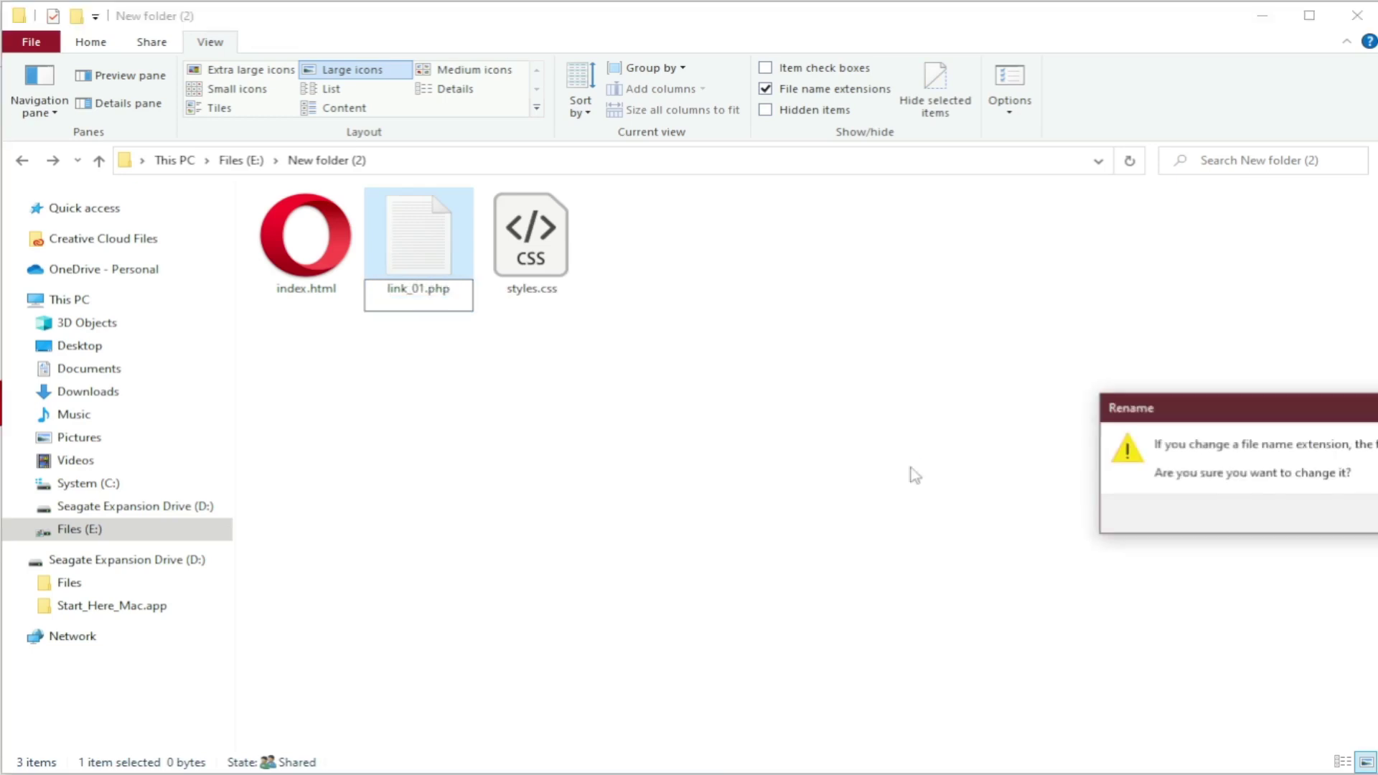
pyautogui.moveTo(1198, 412); pyautogui.dragTo(505, 417)
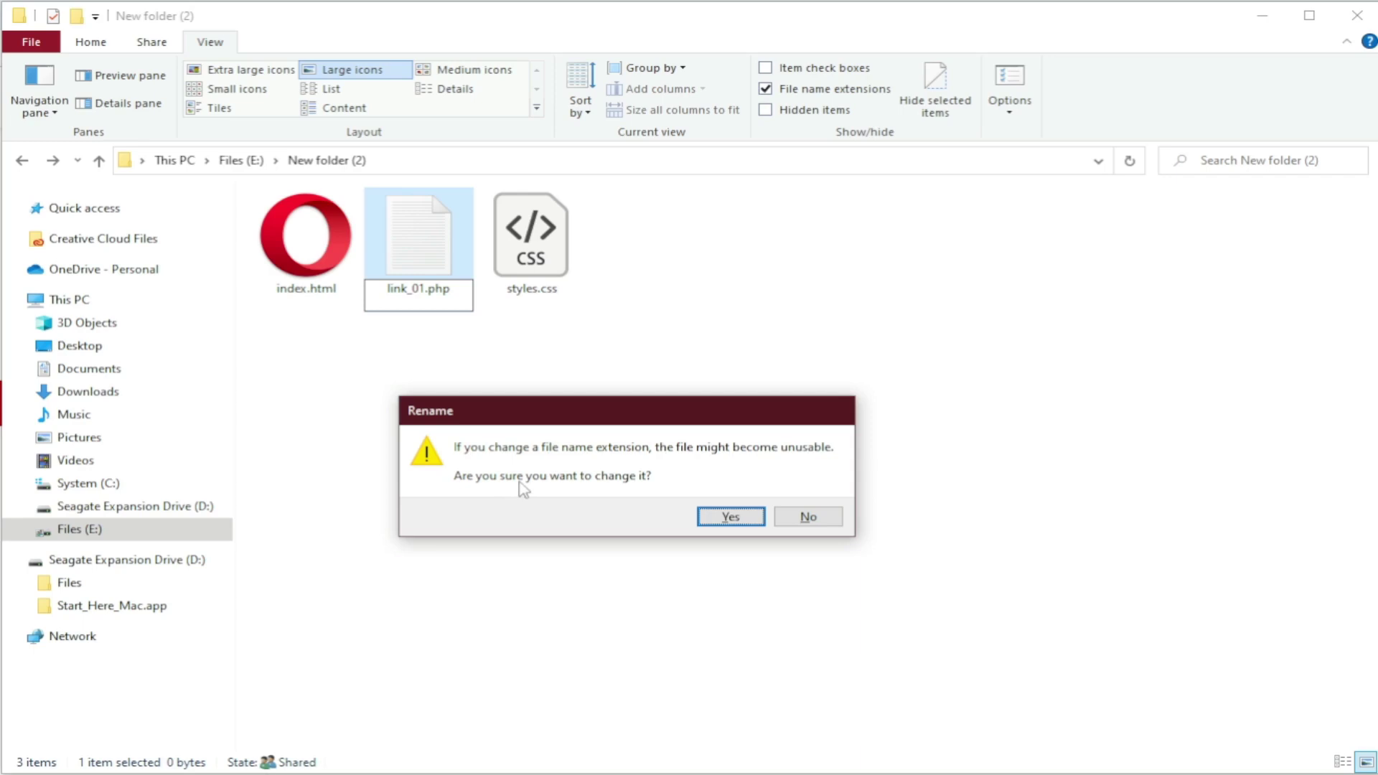
pyautogui.click(731, 517)
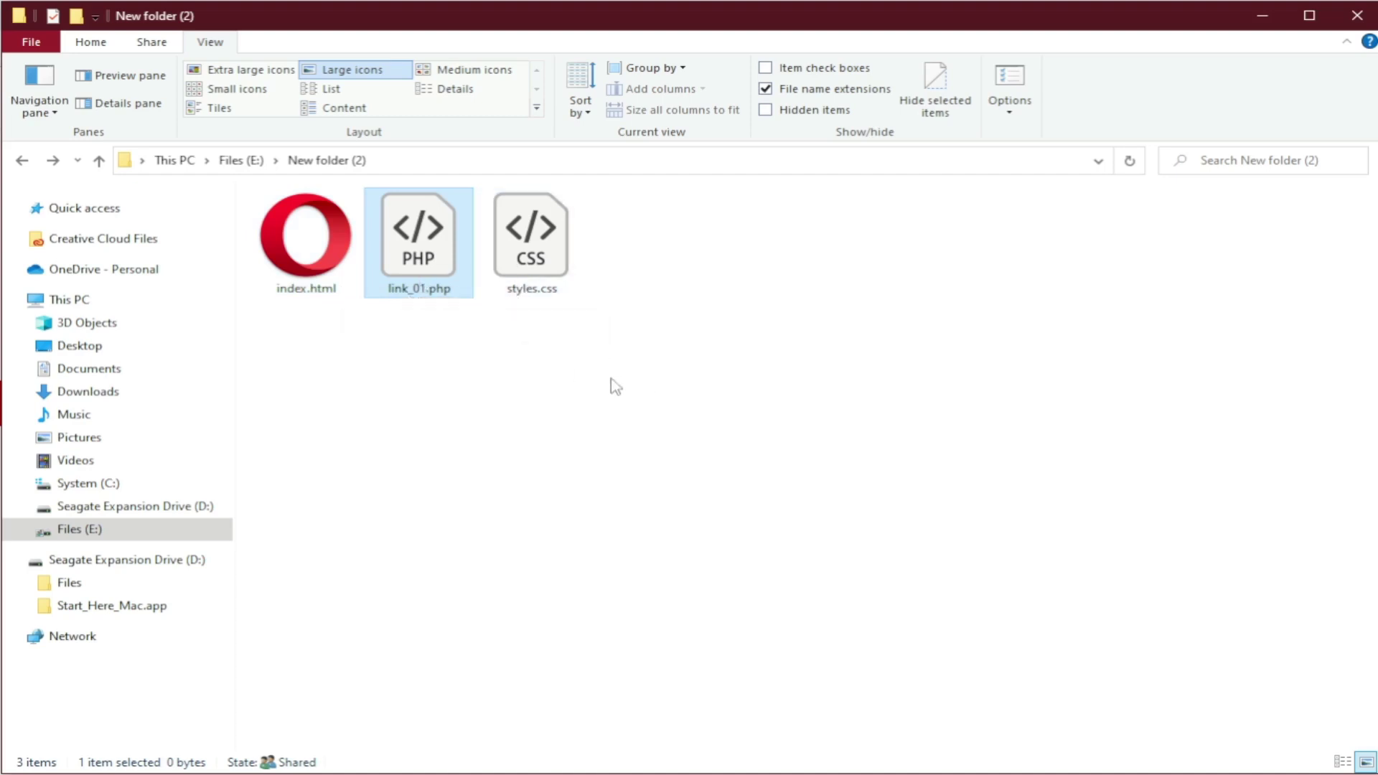
pyautogui.click(768, 91)
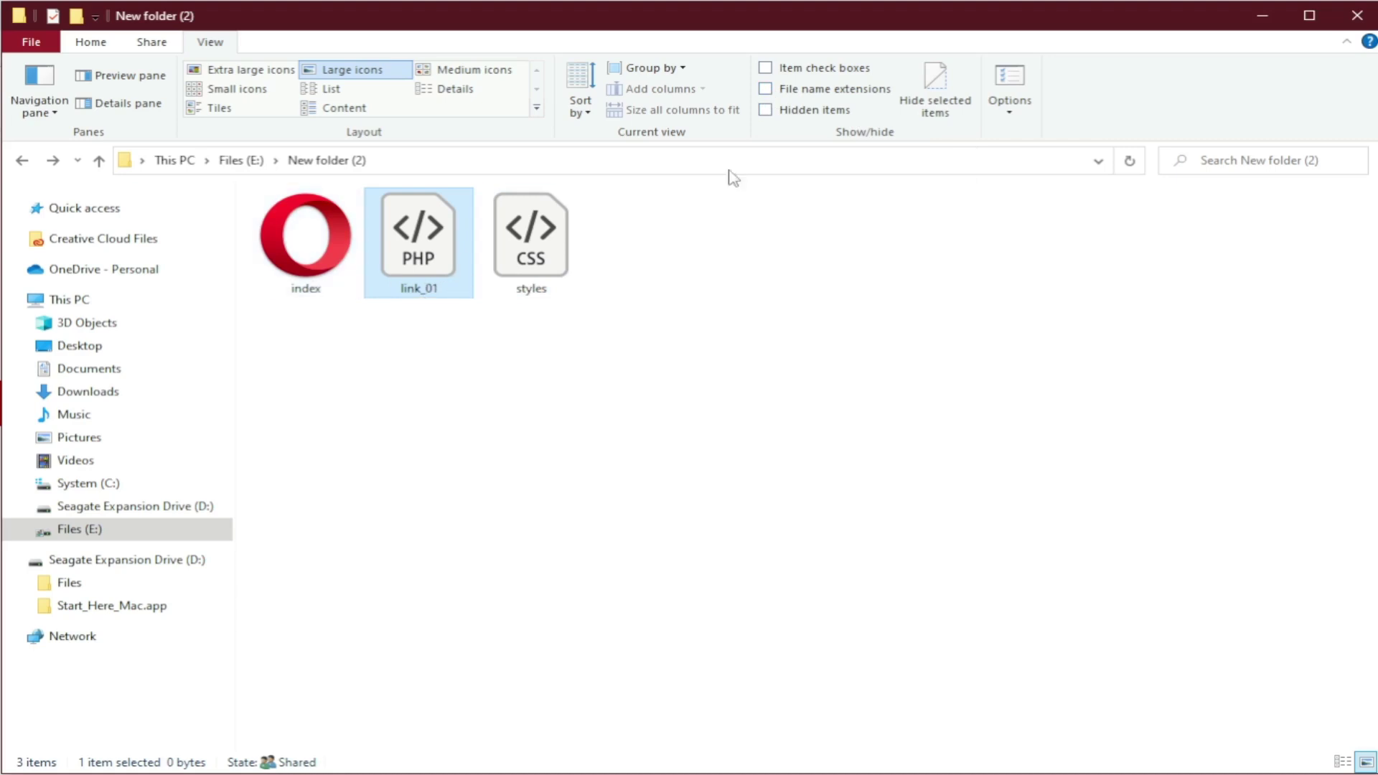
pyautogui.click(767, 92)
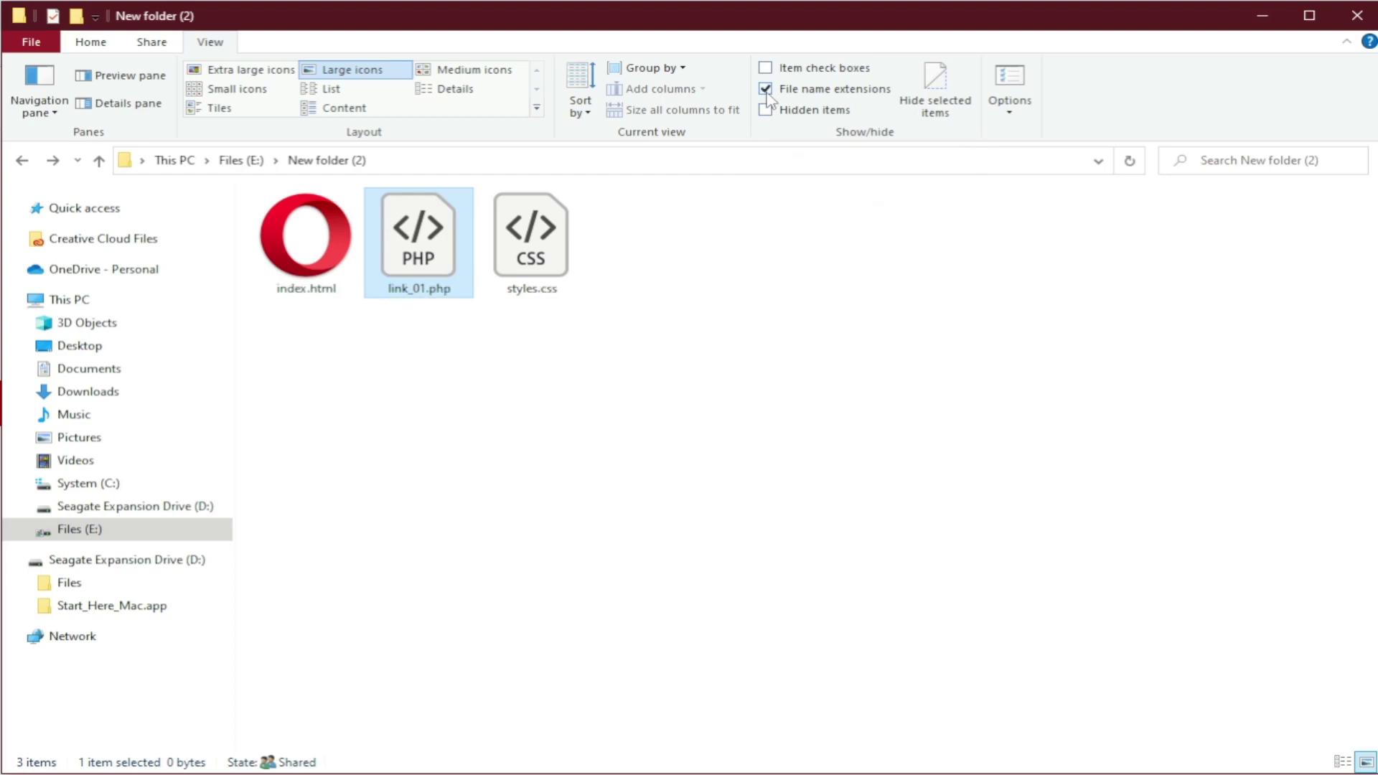